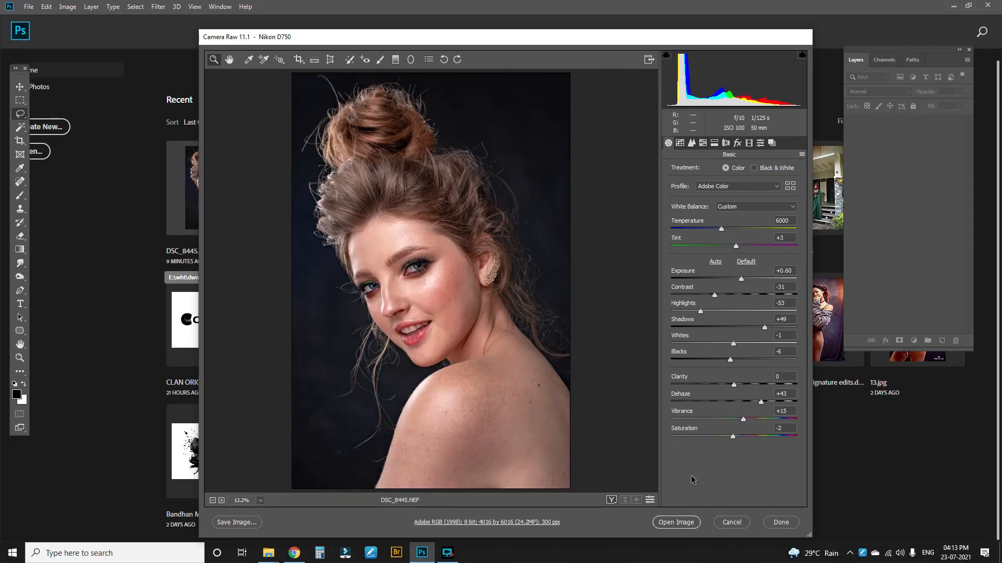
# Step: Open the adjusted raw portrait from Camera Raw into Photoshop and centre its document window
pyautogui.click(678, 523)
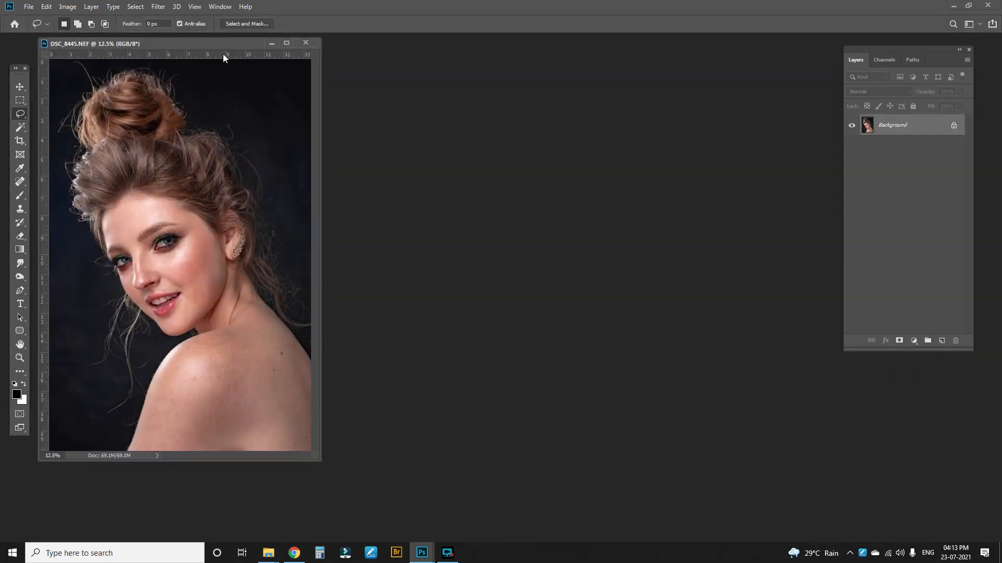
pyautogui.moveTo(225, 47); pyautogui.dragTo(508, 48)
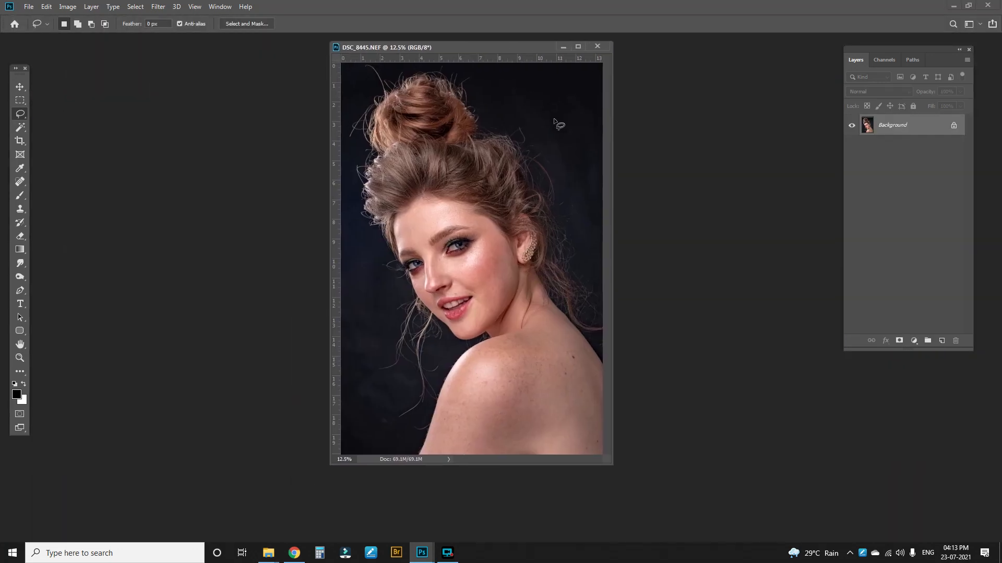
# Step: Duplicate the background layer twice and enlarge the document window
pyautogui.hotkey('ctrl', 'j')
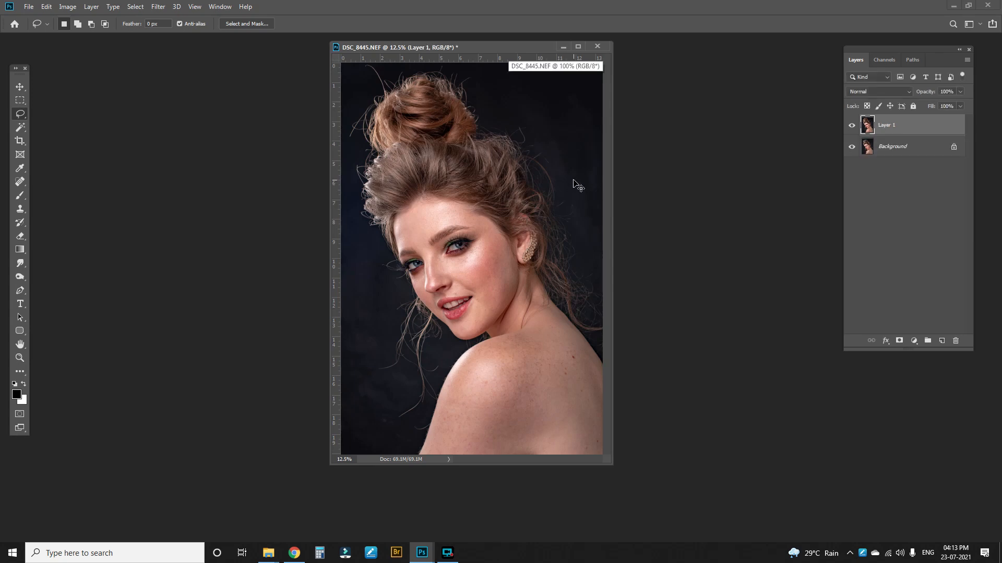
pyautogui.hotkey('ctrl', 'j')
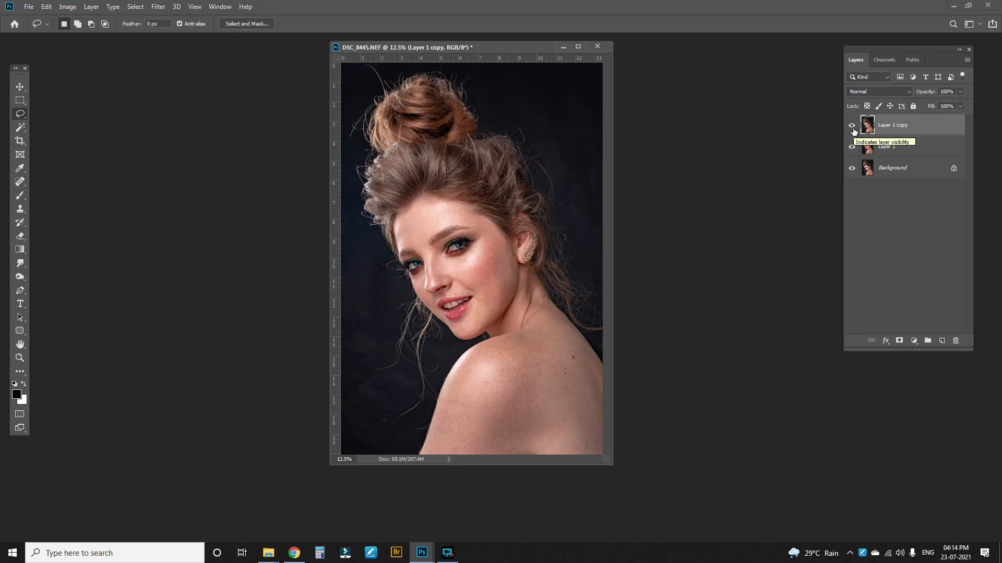
pyautogui.hotkey('ctrl', '+')
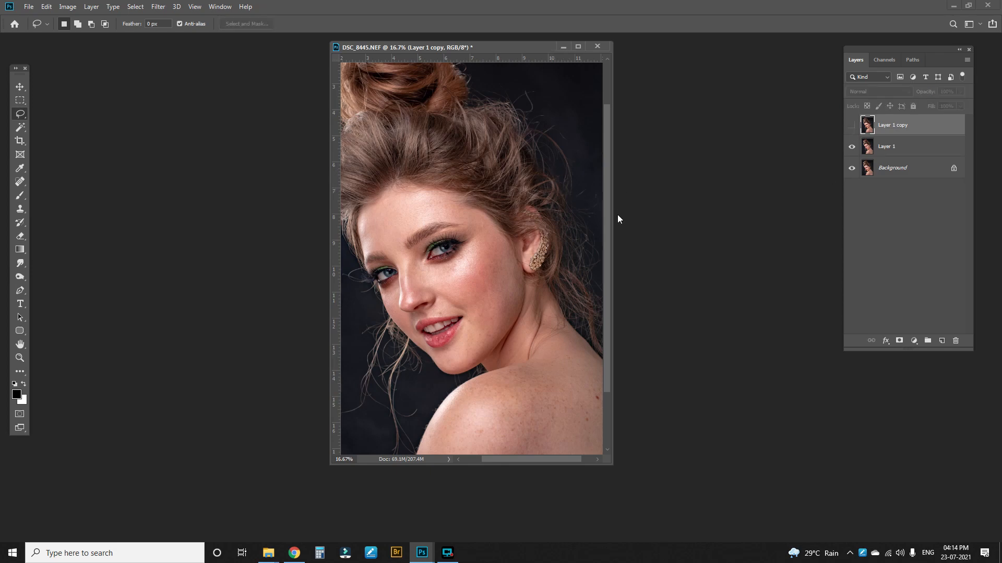
pyautogui.moveTo(612, 219); pyautogui.dragTo(704, 222)
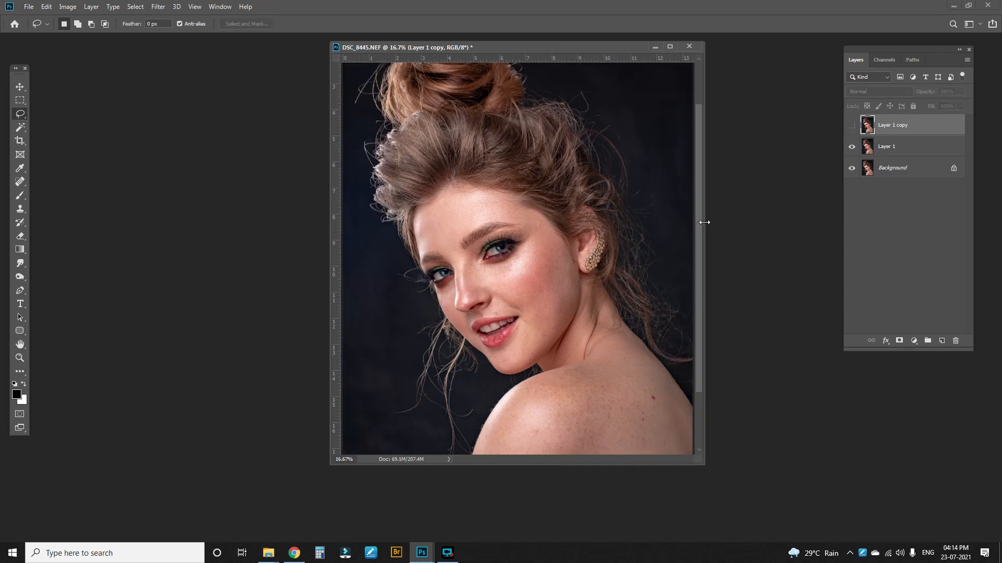
# Step: Apply a Gaussian Blur of 9 pixels radius to Layer 1
pyautogui.click(889, 149)
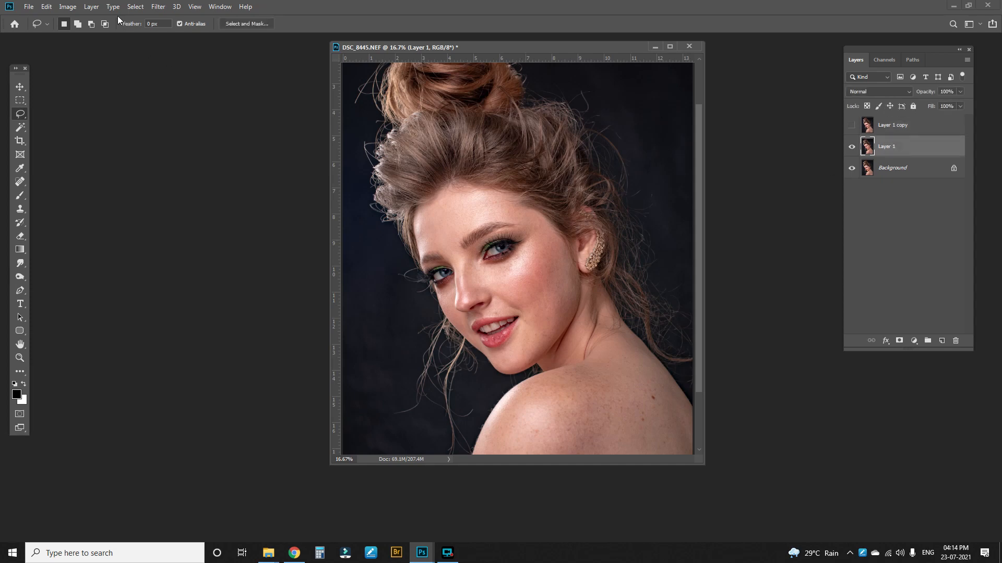
pyautogui.click(158, 6)
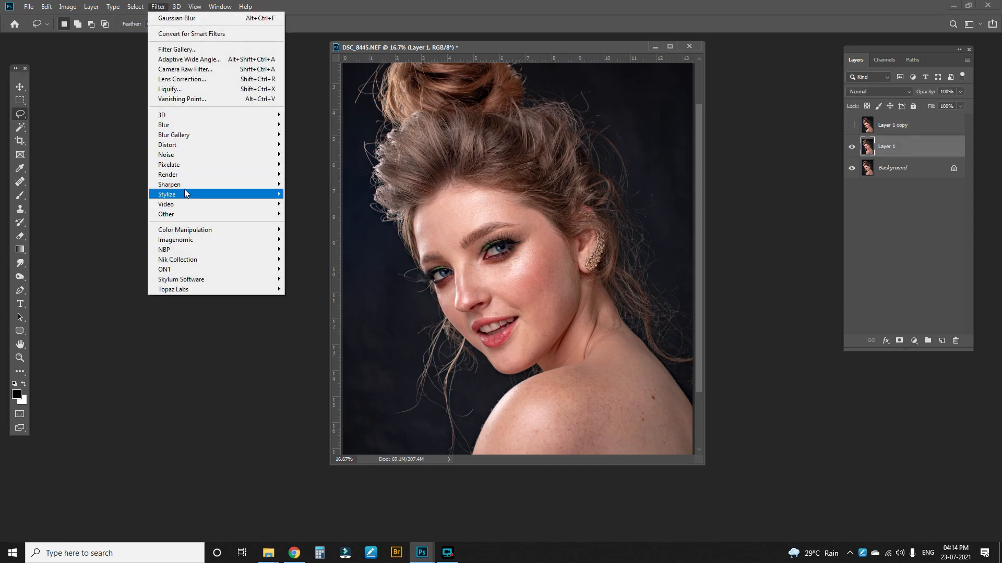
pyautogui.moveTo(185, 126)
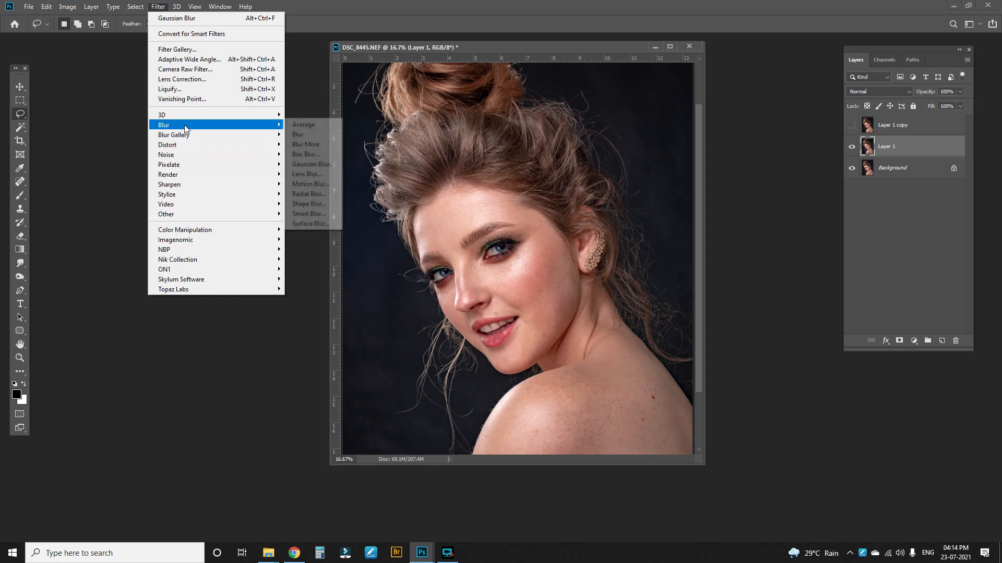
pyautogui.click(309, 164)
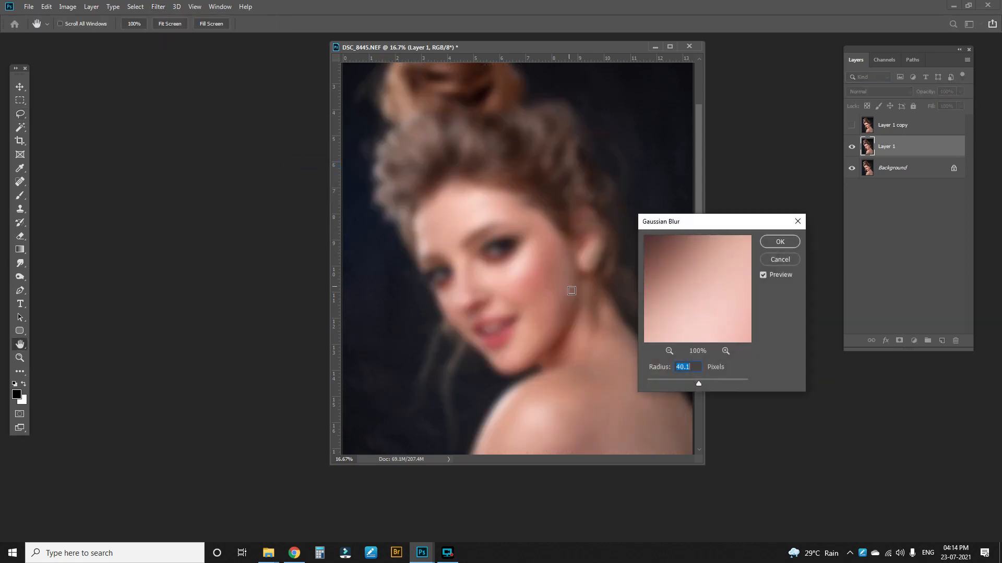
pyautogui.click(681, 384)
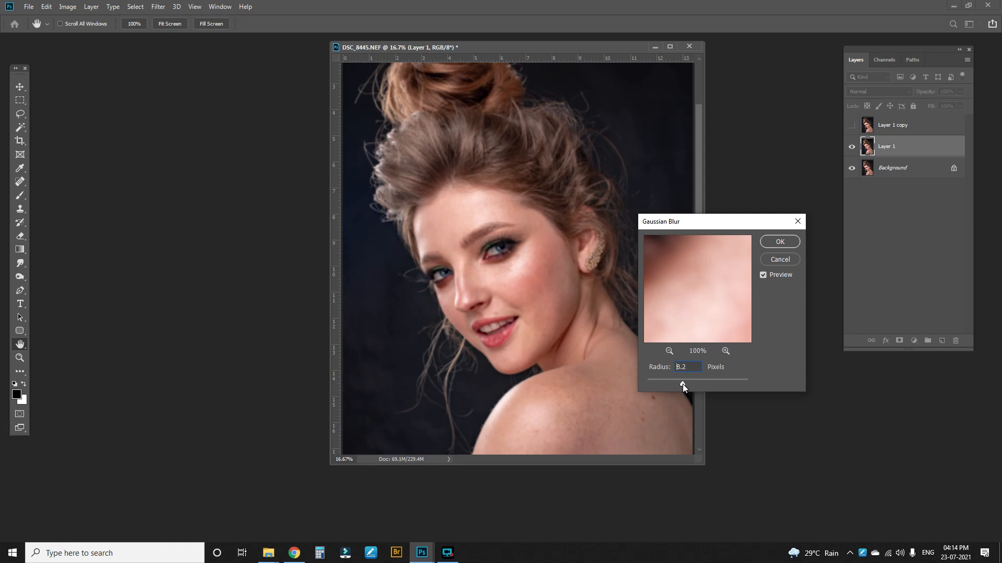
pyautogui.moveTo(682, 384); pyautogui.dragTo(687, 381)
pyautogui.write('9')
pyautogui.click(775, 242)
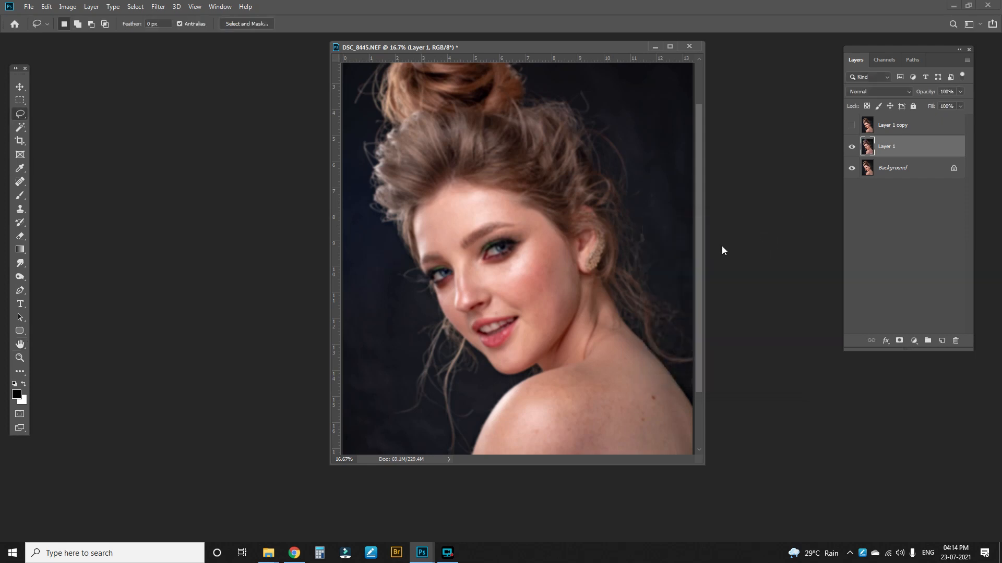
# Step: Show and select Layer 1 copy, then Apply Image from Layer 1 with Subtract blending, scale 2, offset 128
pyautogui.click(851, 125)
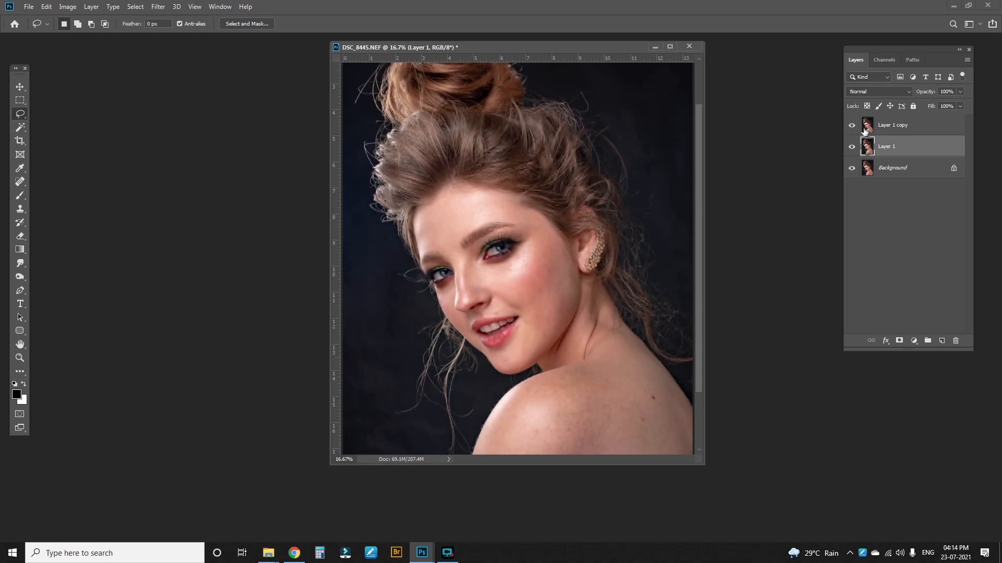
pyautogui.click(884, 132)
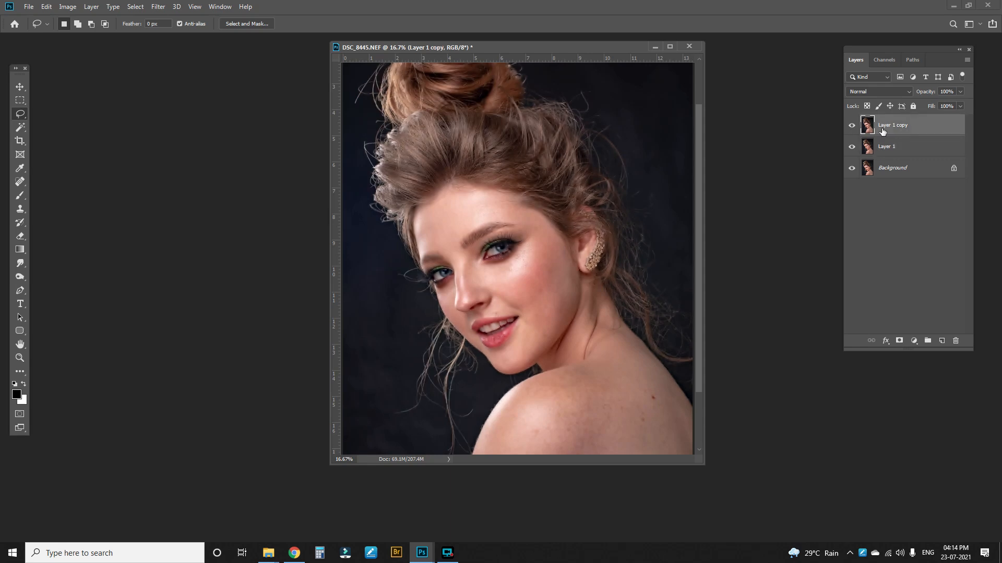
pyautogui.click(69, 7)
pyautogui.click(96, 161)
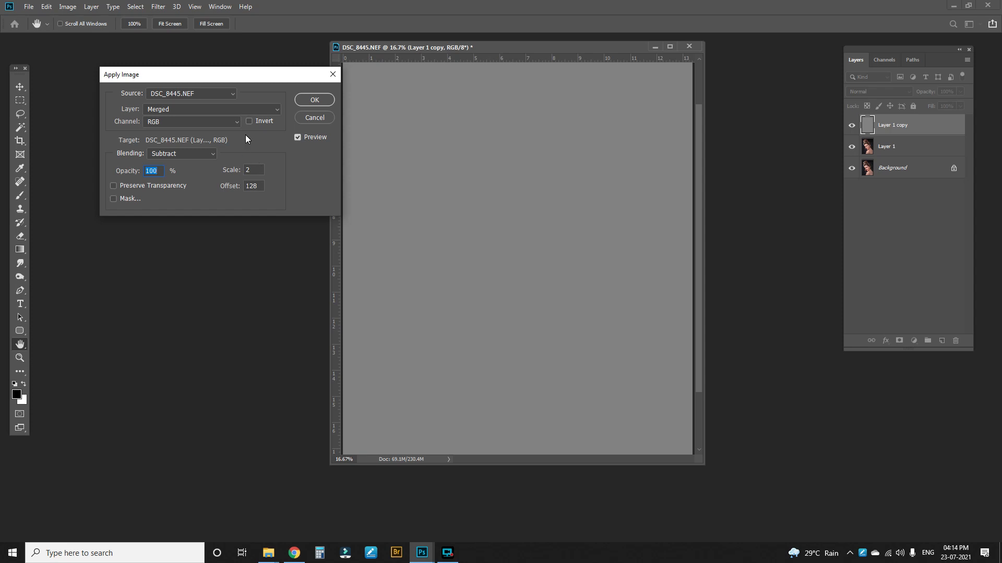
pyautogui.click(229, 113)
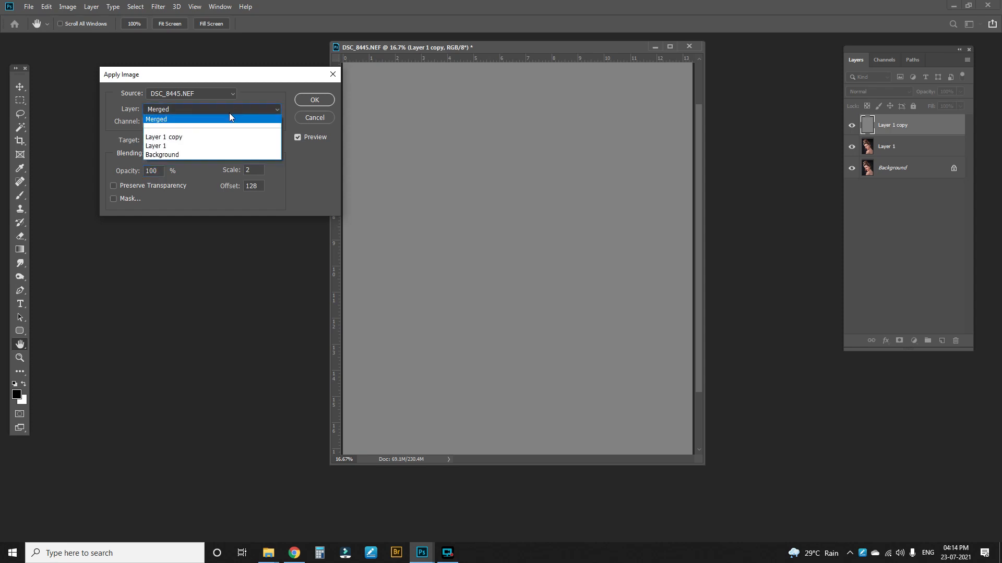
pyautogui.click(180, 145)
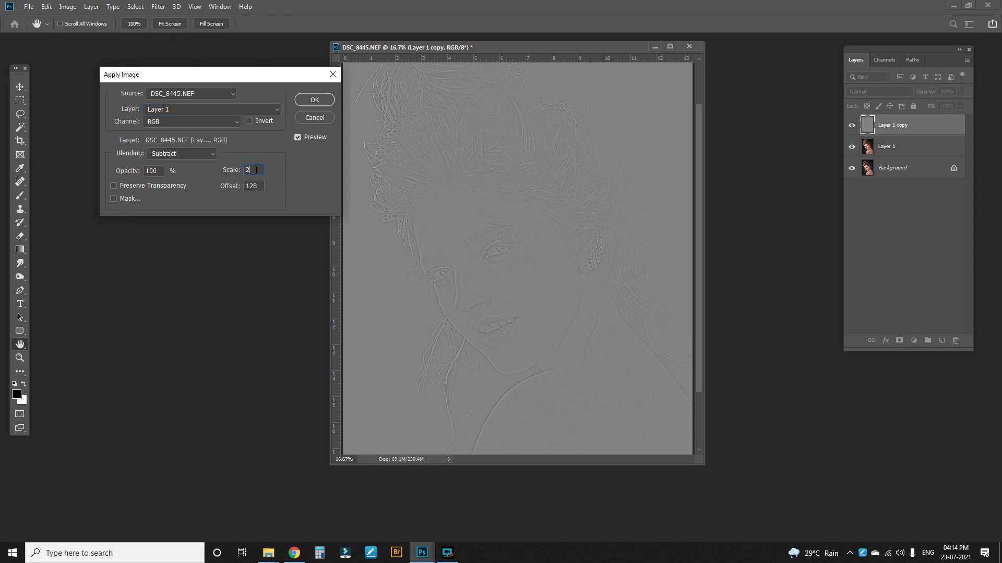
pyautogui.moveTo(256, 170)
pyautogui.mouseDown()
pyautogui.moveTo(234, 179)
pyautogui.moveTo(256, 188)
pyautogui.mouseUp()
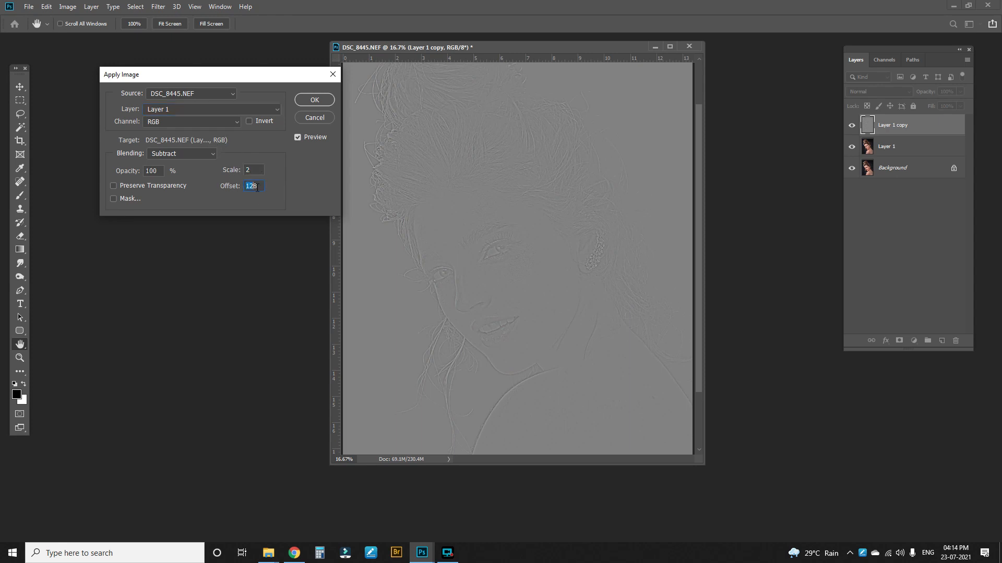
pyautogui.click(315, 102)
# Step: Set the blend mode of Layer 1 copy to Linear Light
pyautogui.press('l')
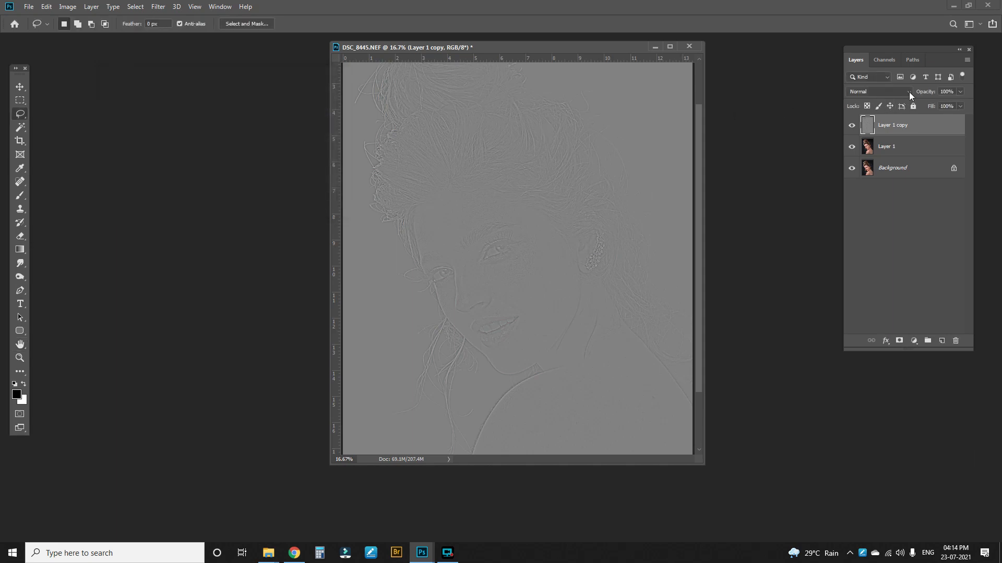
pyautogui.click(909, 92)
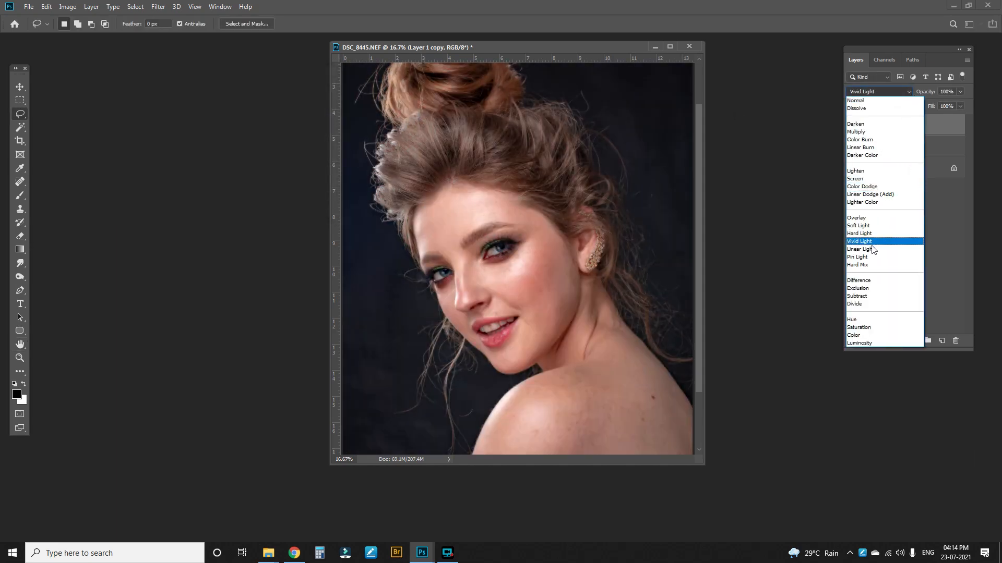
pyautogui.click(871, 250)
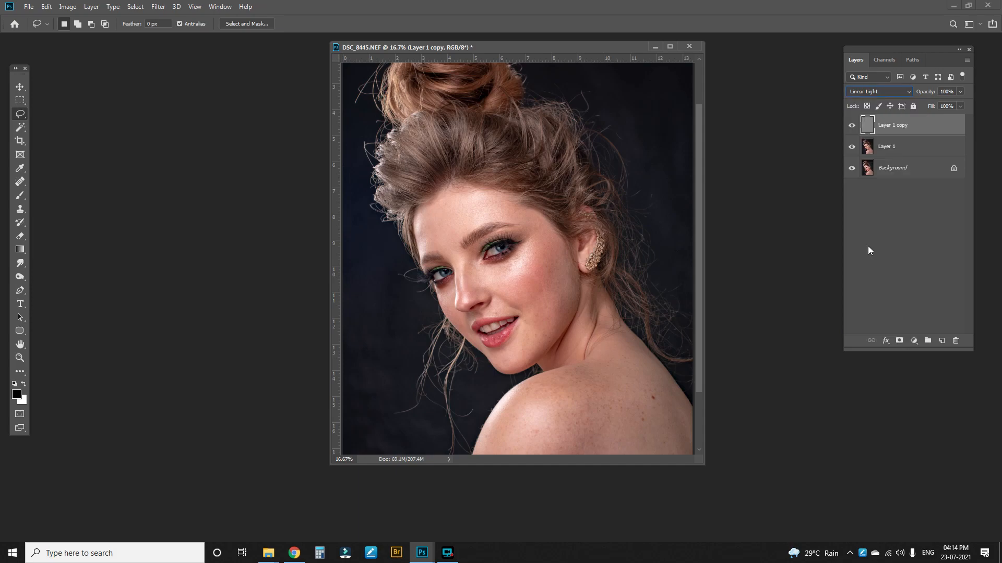
# Step: Select Layer 1 and lasso a selection around the forehead above the left eyebrow
pyautogui.click(670, 46)
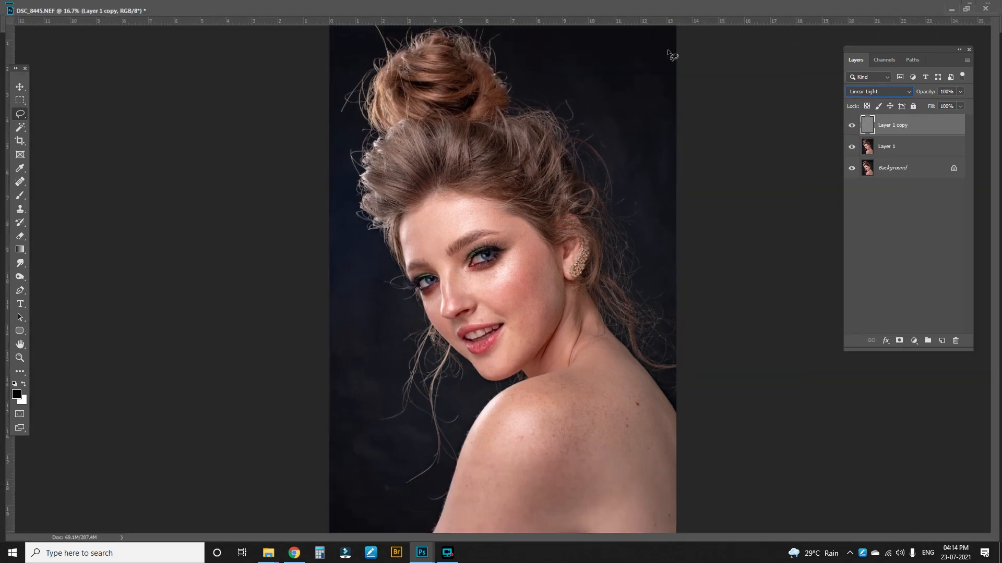
pyautogui.scroll(3, 513, 242)
pyautogui.scroll(-1, 513, 242)
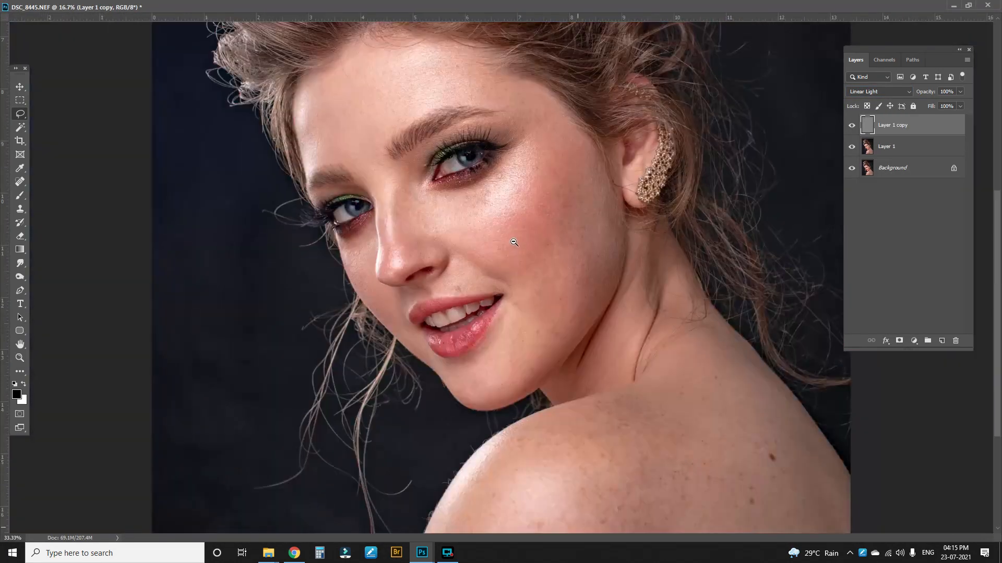
pyautogui.scroll(-1, 544, 228)
pyautogui.scroll(1, 565, 248)
pyautogui.scroll(-2, 566, 248)
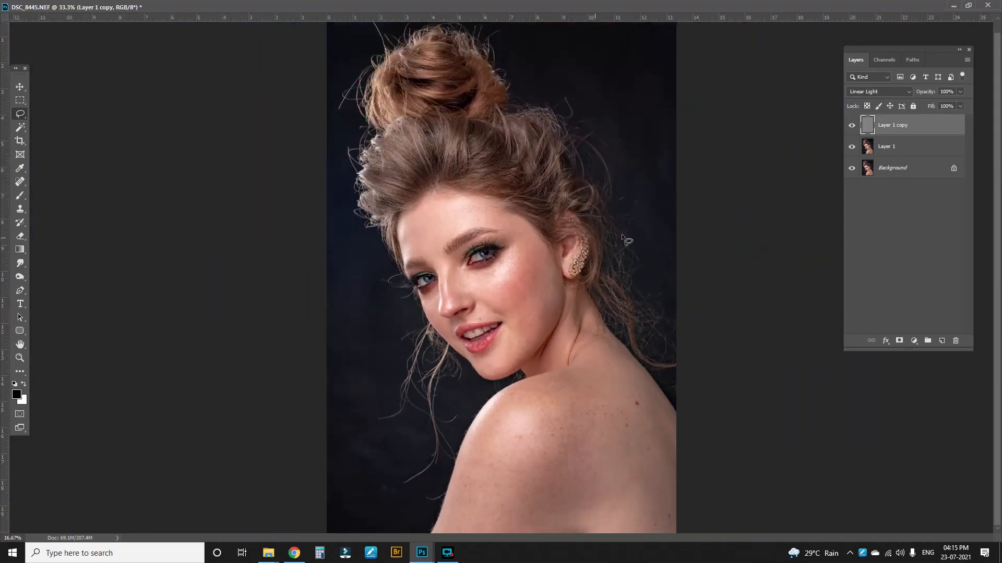
pyautogui.click(886, 148)
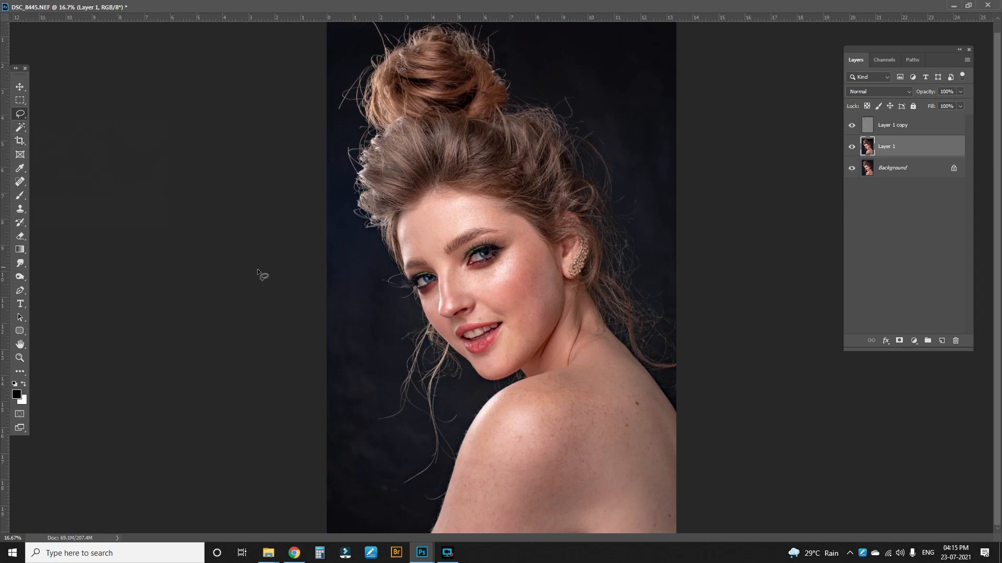
pyautogui.click(558, 401)
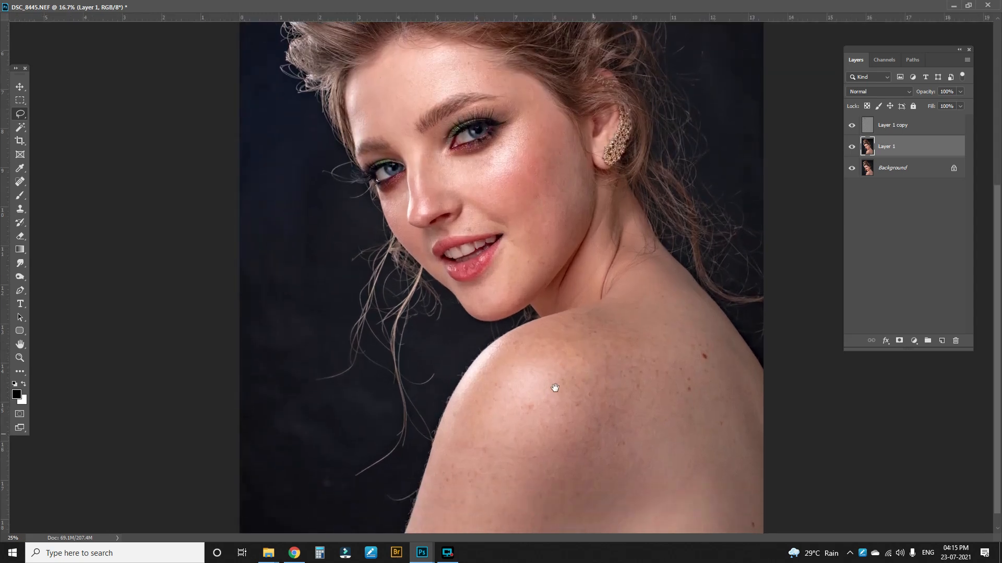
pyautogui.click(455, 99)
pyautogui.click(430, 83)
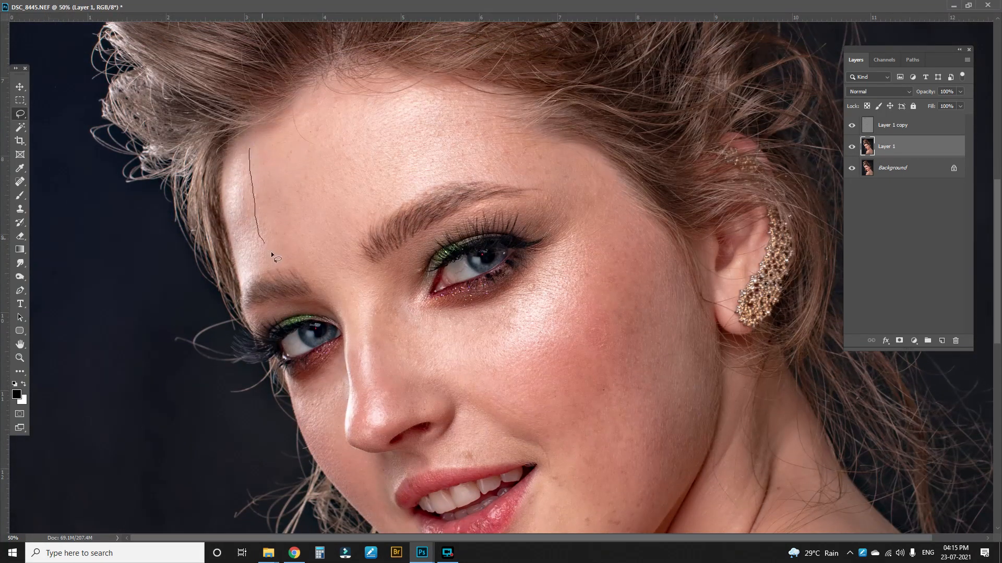
pyautogui.moveTo(272, 253)
pyautogui.mouseDown()
pyautogui.moveTo(306, 260)
pyautogui.moveTo(331, 253)
pyautogui.mouseUp()
pyautogui.moveTo(493, 121)
pyautogui.mouseDown()
pyautogui.moveTo(423, 95)
pyautogui.moveTo(371, 96)
pyautogui.moveTo(248, 151)
pyautogui.mouseUp()
# Step: Feather the forehead selection by 35 pixels
pyautogui.hotkey('shift', 'F6')
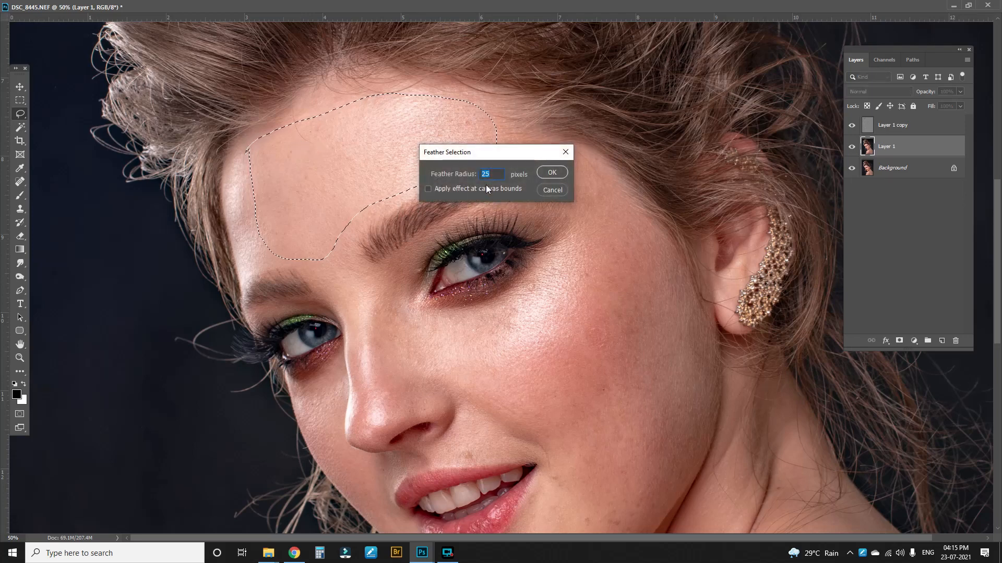
pyautogui.write('35')
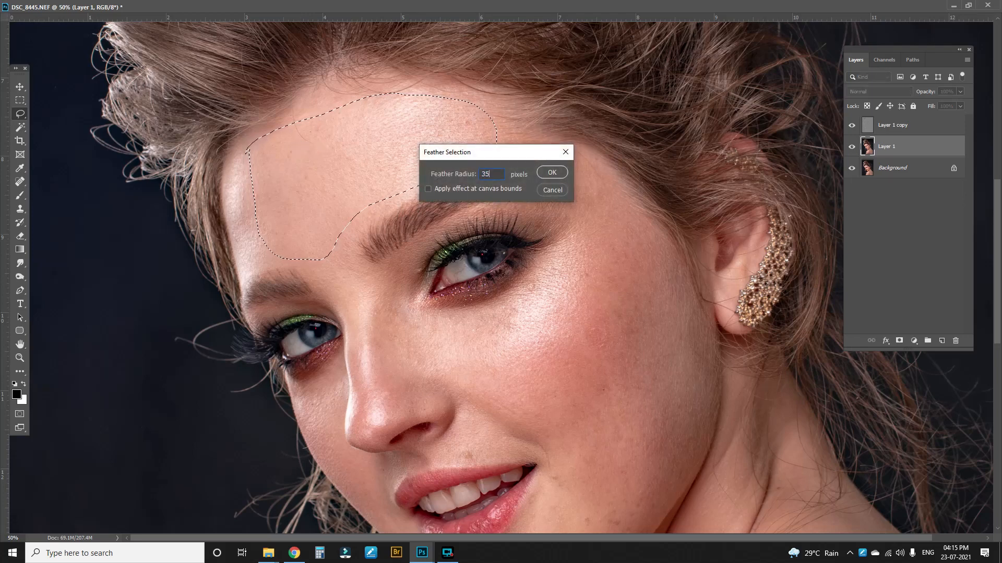
pyautogui.press('Return')
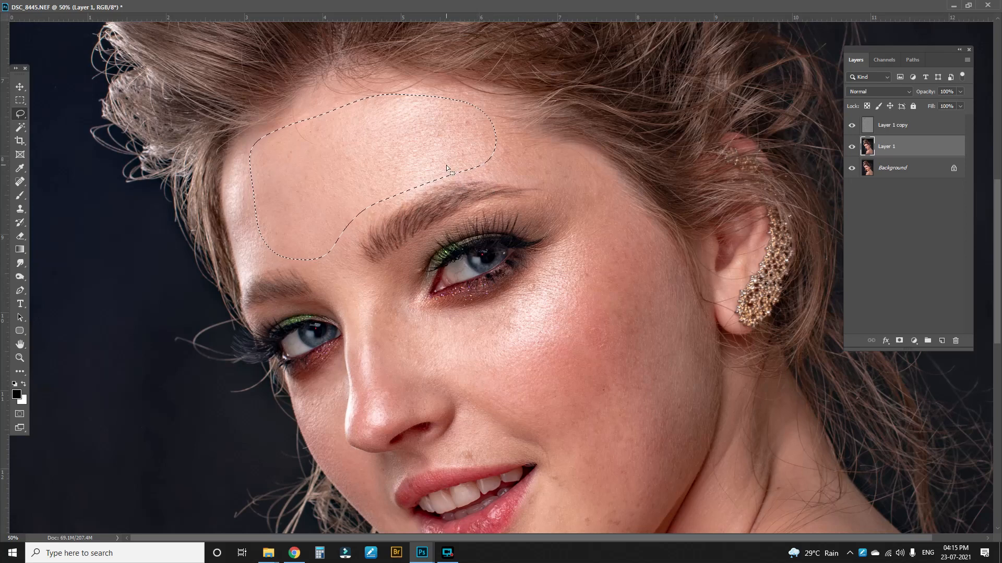
# Step: Blur the forehead selection with Gaussian Blur at a radius of 55.3 pixels
pyautogui.press('f')
pyautogui.click(164, 6)
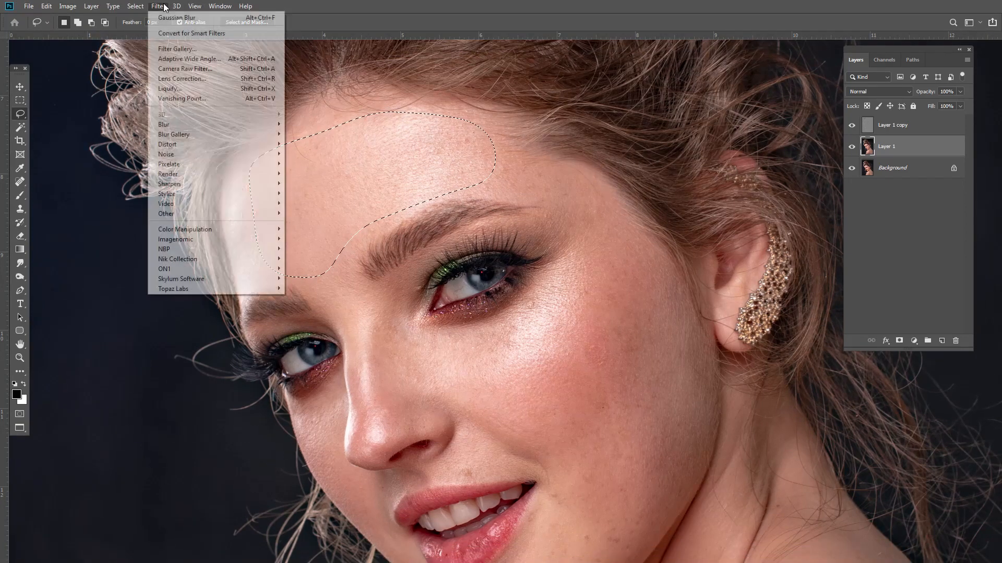
pyautogui.moveTo(177, 126)
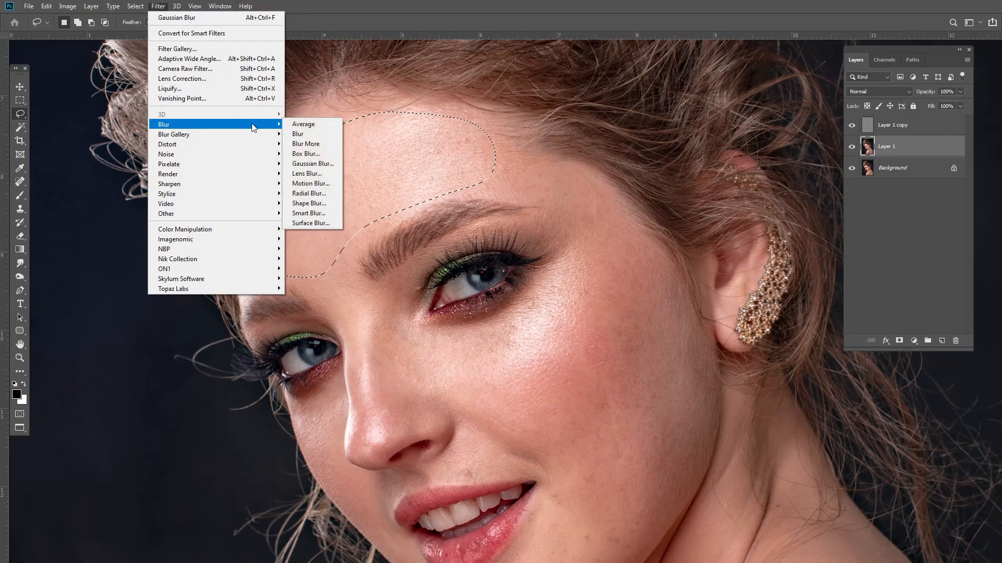
pyautogui.click(308, 164)
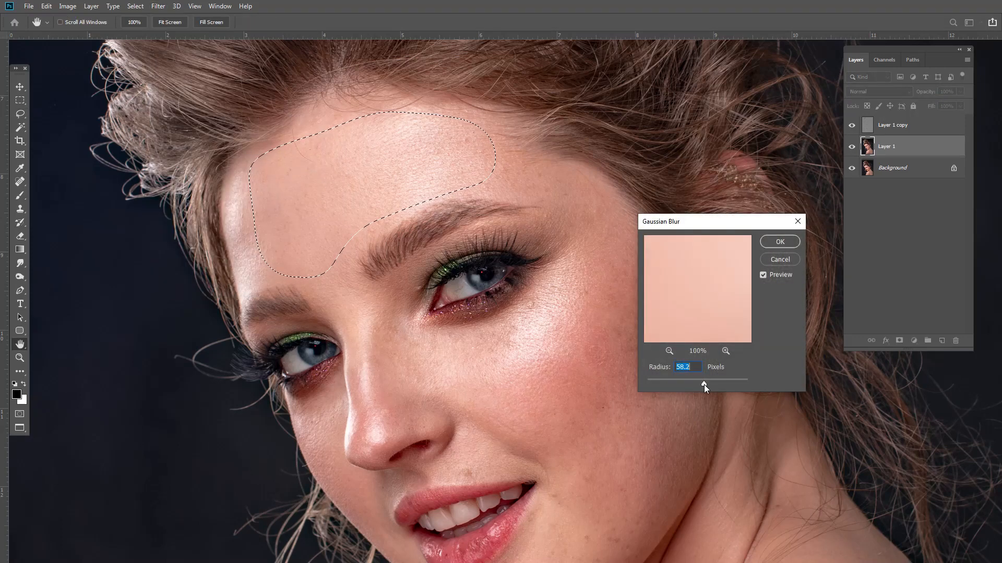
pyautogui.moveTo(703, 384); pyautogui.dragTo(705, 381)
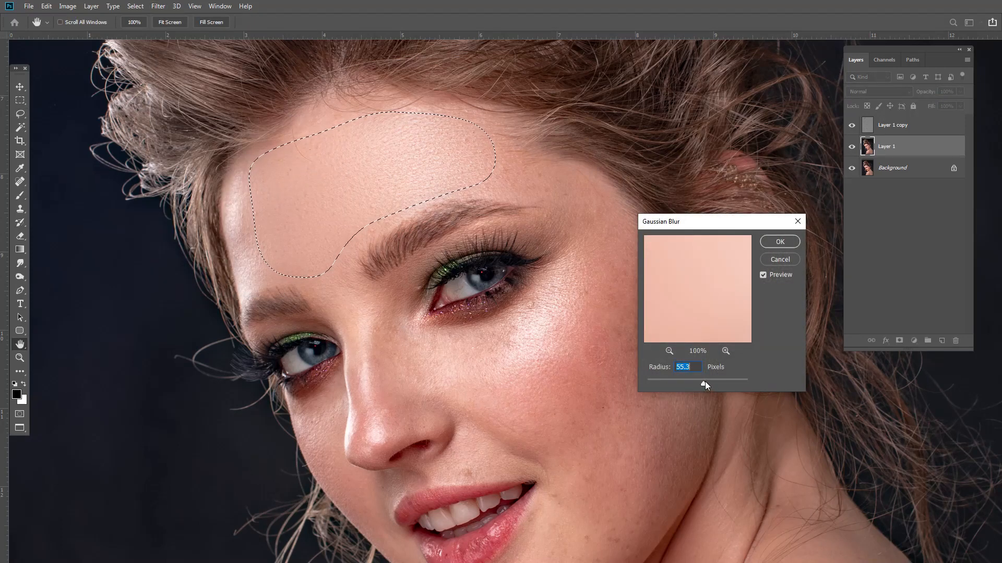
pyautogui.click(775, 241)
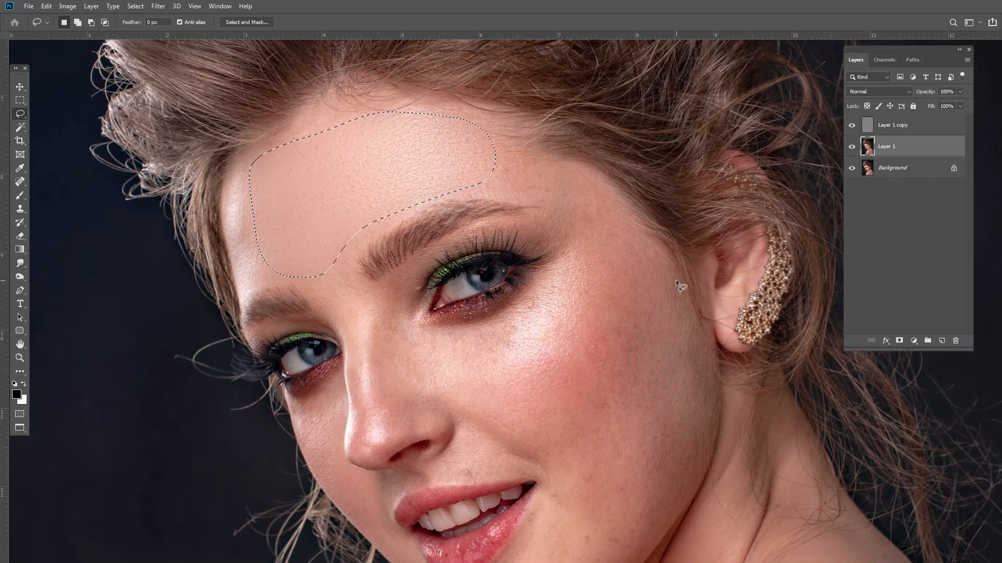
# Step: Deselect the forehead and set the Lasso tool's feather to 35 px
pyautogui.hotkey('ctrl', 'd')
pyautogui.moveTo(465, 328)
pyautogui.mouseDown()
pyautogui.moveTo(530, 300)
pyautogui.moveTo(569, 242)
pyautogui.moveTo(624, 247)
pyautogui.moveTo(644, 304)
pyautogui.moveTo(633, 396)
pyautogui.moveTo(589, 431)
pyautogui.moveTo(515, 427)
pyautogui.moveTo(487, 390)
pyautogui.moveTo(483, 325)
pyautogui.mouseUp()
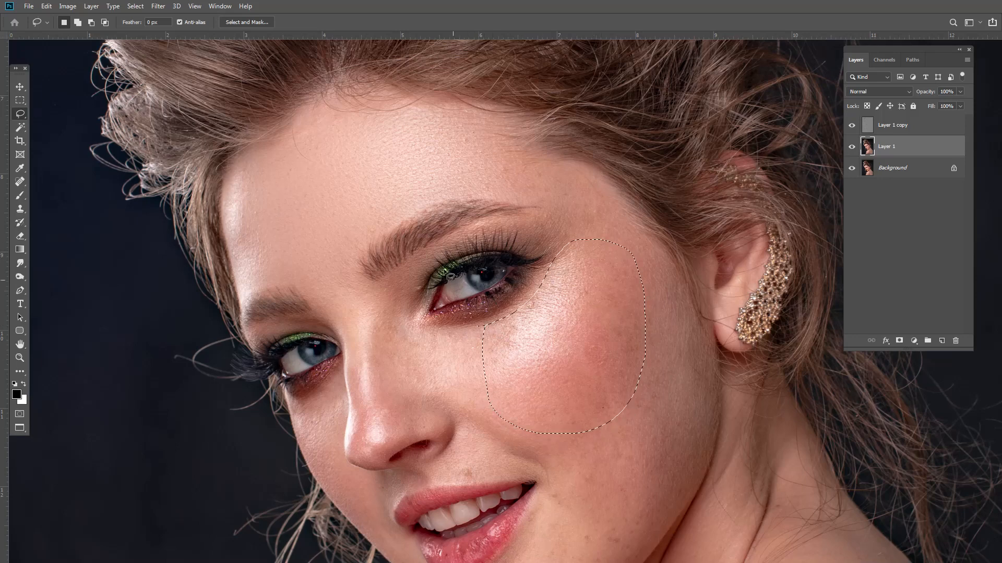
pyautogui.click(163, 22)
pyautogui.write('35')
pyautogui.click(460, 354)
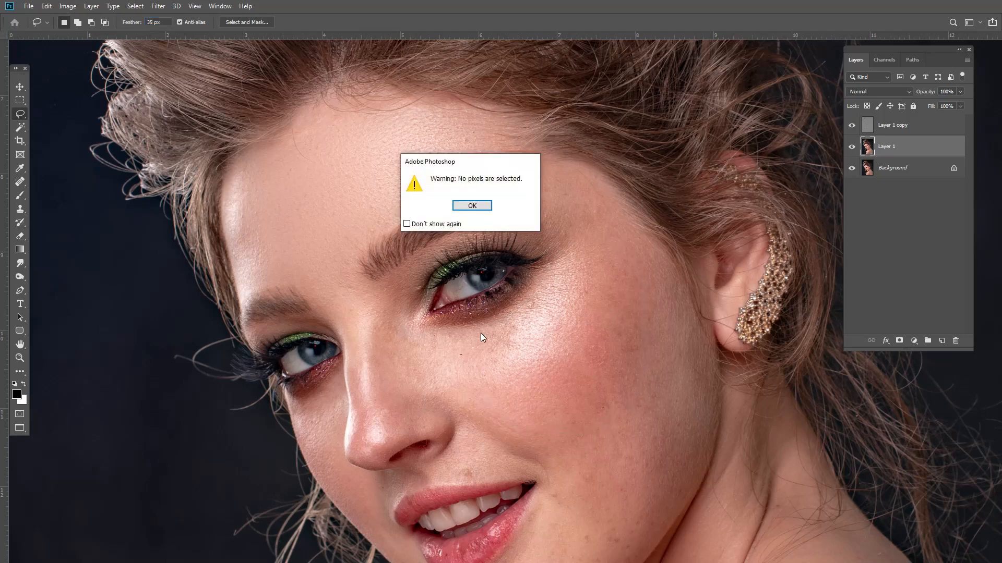
pyautogui.press('Return')
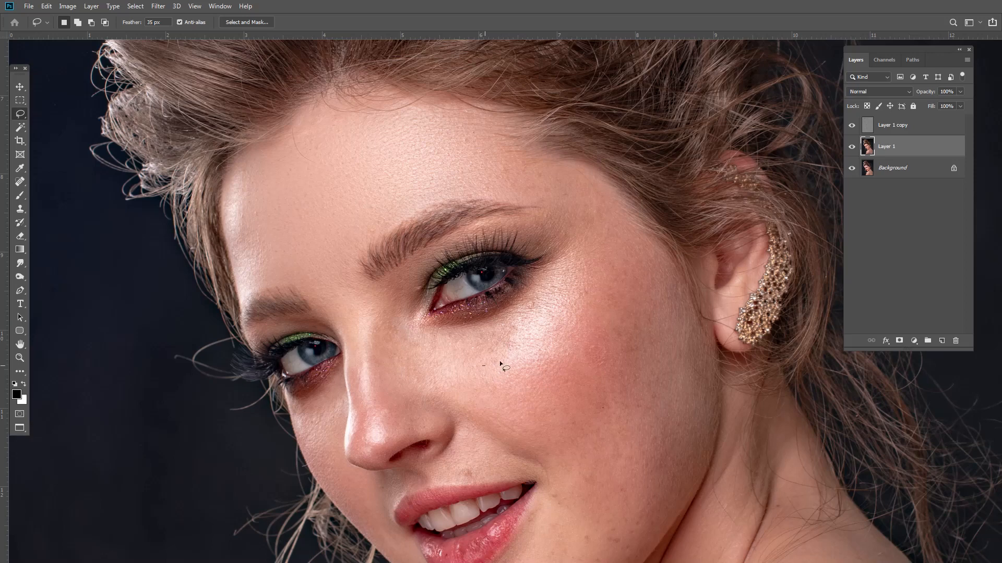
# Step: Lasso-select patches on the right cheek and below the left eye on Layer 1
pyautogui.moveTo(499, 362)
pyautogui.mouseDown()
pyautogui.moveTo(557, 272)
pyautogui.moveTo(614, 268)
pyautogui.moveTo(636, 371)
pyautogui.moveTo(606, 436)
pyautogui.moveTo(536, 442)
pyautogui.moveTo(506, 429)
pyautogui.moveTo(485, 371)
pyautogui.mouseUp()
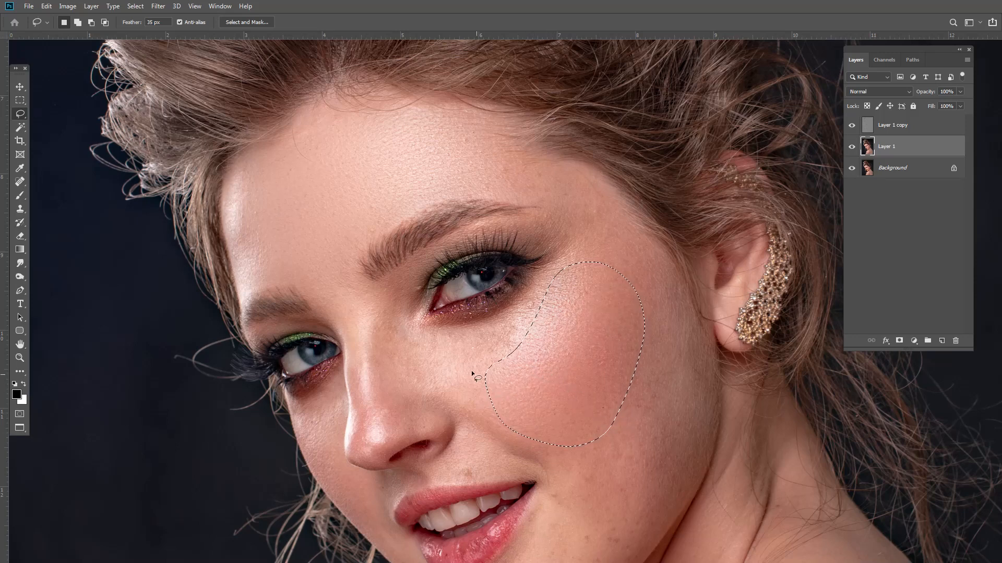
pyautogui.moveTo(383, 328)
pyautogui.mouseDown()
pyautogui.moveTo(397, 376)
pyautogui.moveTo(441, 402)
pyautogui.mouseUp()
pyautogui.moveTo(495, 374)
pyautogui.mouseDown()
pyautogui.moveTo(509, 332)
pyautogui.moveTo(413, 326)
pyautogui.moveTo(382, 331)
pyautogui.mouseUp()
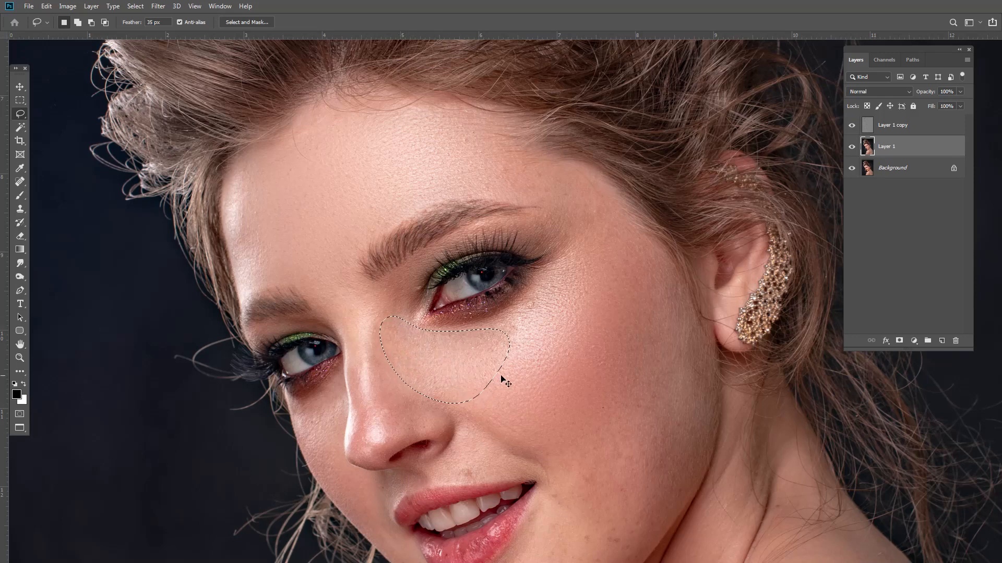
pyautogui.hotkey('ctrl', 'd')
pyautogui.keyDown('alt'); pyautogui.click(543, 377); pyautogui.keyUp('alt')
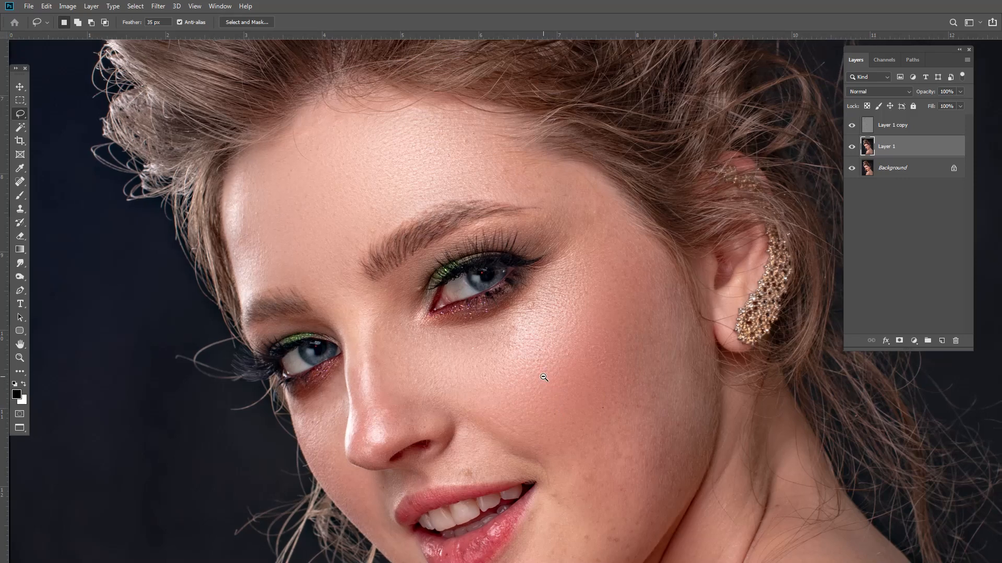
pyautogui.keyDown('alt'); pyautogui.click(543, 376); pyautogui.keyUp('alt')
# Step: Lasso-select the lower right cheek down to the jawline
pyautogui.keyDown('ctrl'); pyautogui.click(553, 433); pyautogui.keyUp('ctrl')
pyautogui.moveTo(547, 424); pyautogui.dragTo(527, 402)
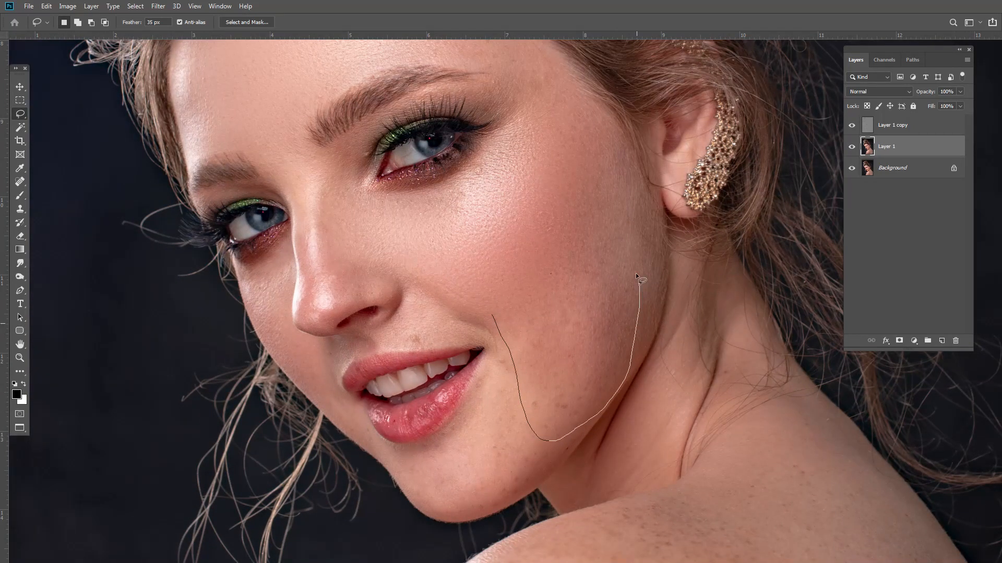
pyautogui.moveTo(639, 285)
pyautogui.mouseDown()
pyautogui.moveTo(546, 262)
pyautogui.moveTo(517, 296)
pyautogui.mouseUp()
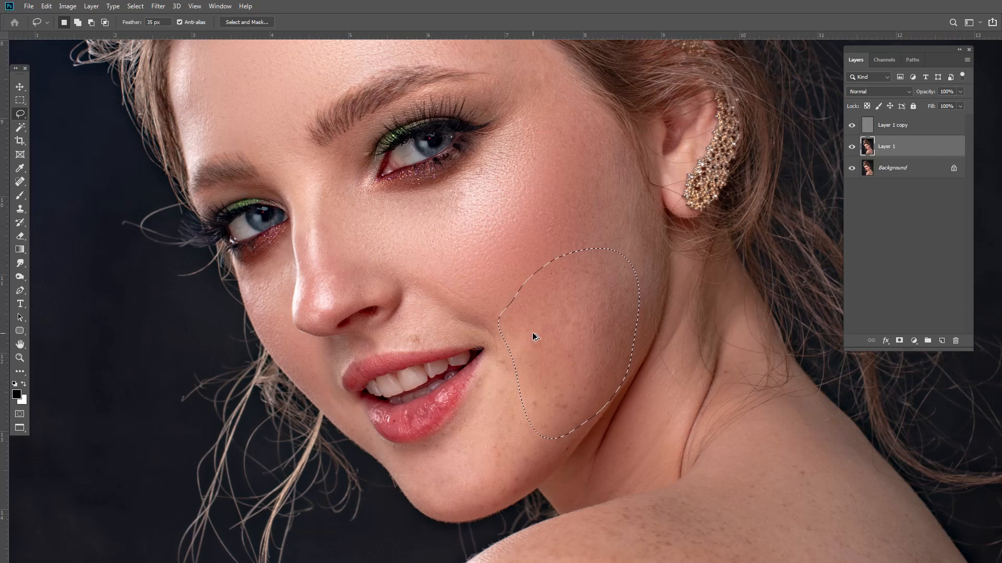
# Step: Try to lasso a small area beside the mouth corner
pyautogui.click(506, 390)
pyautogui.moveTo(455, 467)
pyautogui.mouseDown()
pyautogui.moveTo(458, 502)
pyautogui.moveTo(508, 505)
pyautogui.mouseUp()
pyautogui.moveTo(499, 385); pyautogui.dragTo(506, 376)
pyautogui.click(515, 370)
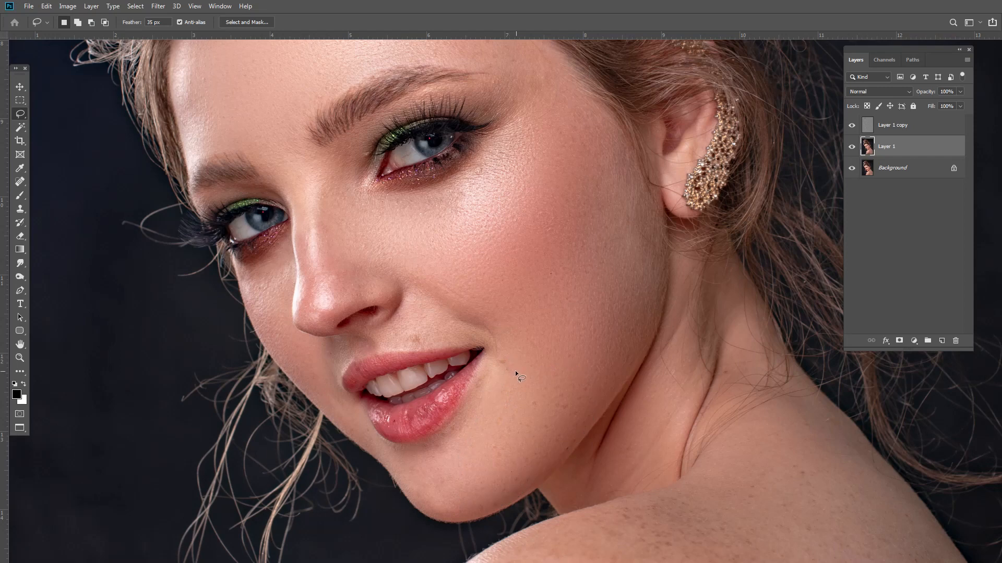
pyautogui.moveTo(502, 352)
pyautogui.mouseDown()
pyautogui.moveTo(512, 370)
pyautogui.moveTo(523, 349)
pyautogui.mouseUp()
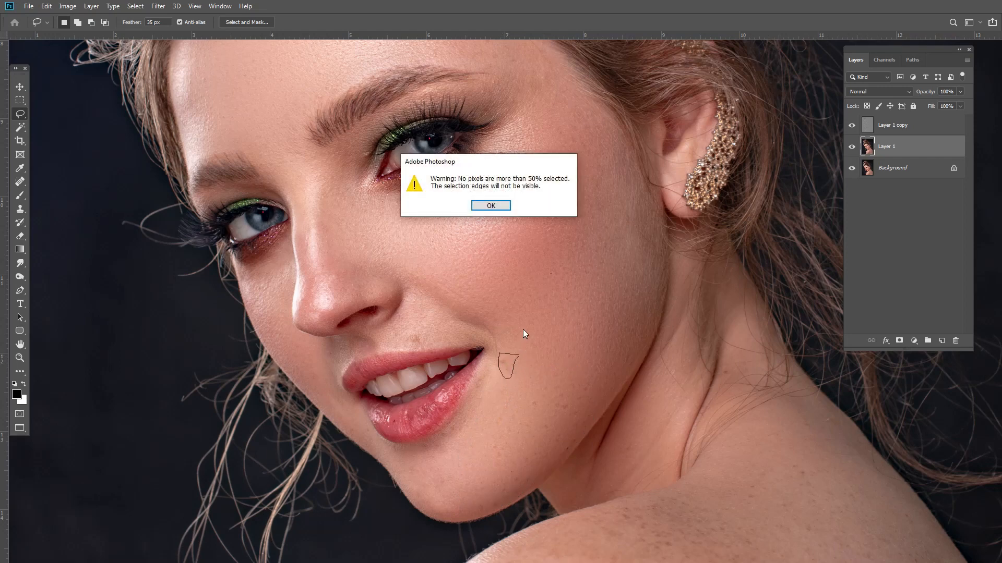
pyautogui.press('Return')
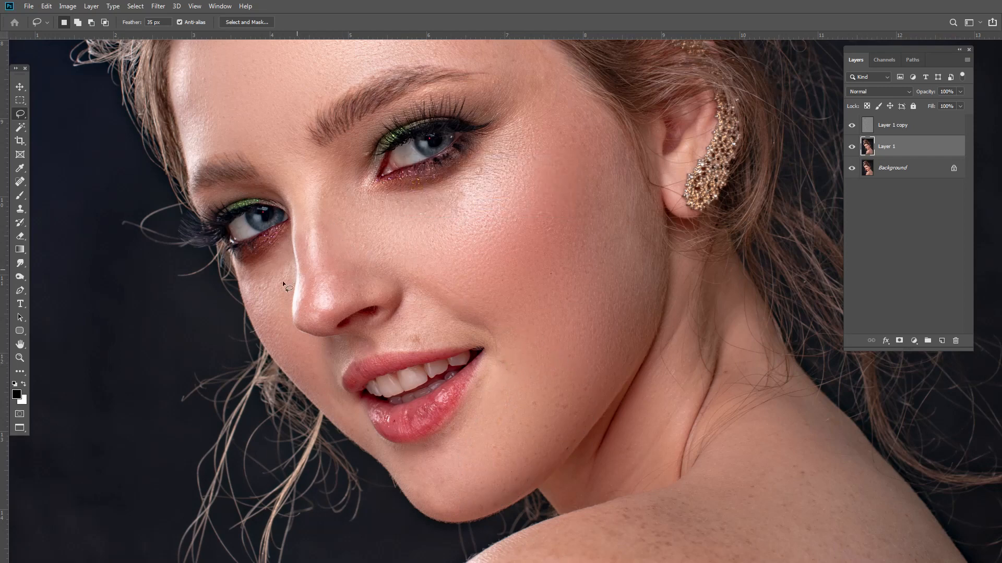
# Step: Lasso-select the side of the nose and reapply the Gaussian Blur to it
pyautogui.moveTo(242, 285); pyautogui.dragTo(275, 358)
pyautogui.moveTo(280, 255)
pyautogui.mouseDown()
pyautogui.moveTo(256, 286)
pyautogui.moveTo(264, 291)
pyautogui.mouseUp()
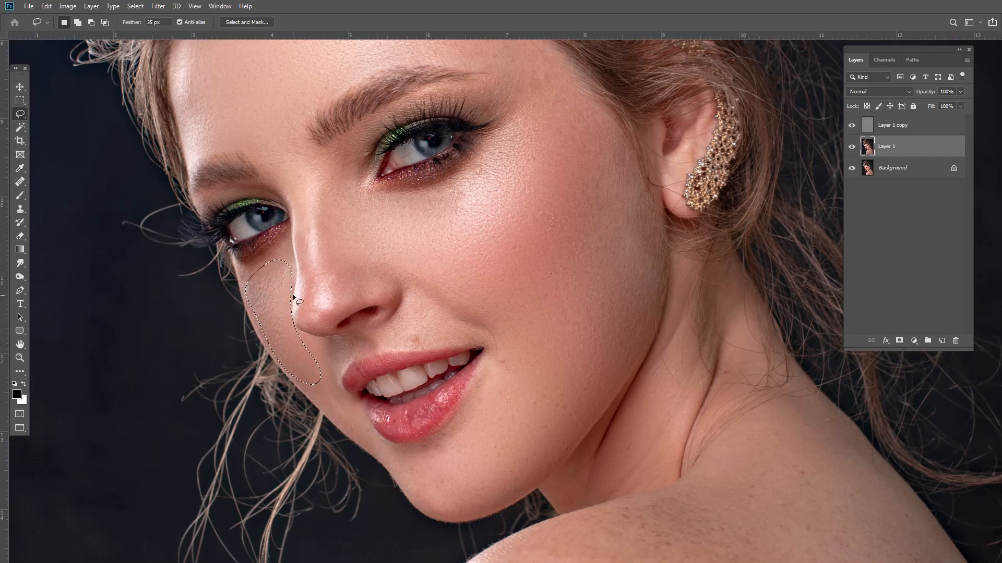
pyautogui.hotkey('ctrl', 'd')
pyautogui.moveTo(278, 298); pyautogui.dragTo(258, 270)
pyautogui.moveTo(296, 208)
pyautogui.mouseDown()
pyautogui.moveTo(309, 261)
pyautogui.moveTo(305, 319)
pyautogui.moveTo(334, 319)
pyautogui.moveTo(349, 294)
pyautogui.moveTo(304, 189)
pyautogui.moveTo(299, 210)
pyautogui.mouseUp()
pyautogui.hotkey('ctrl', 'alt', 'f')
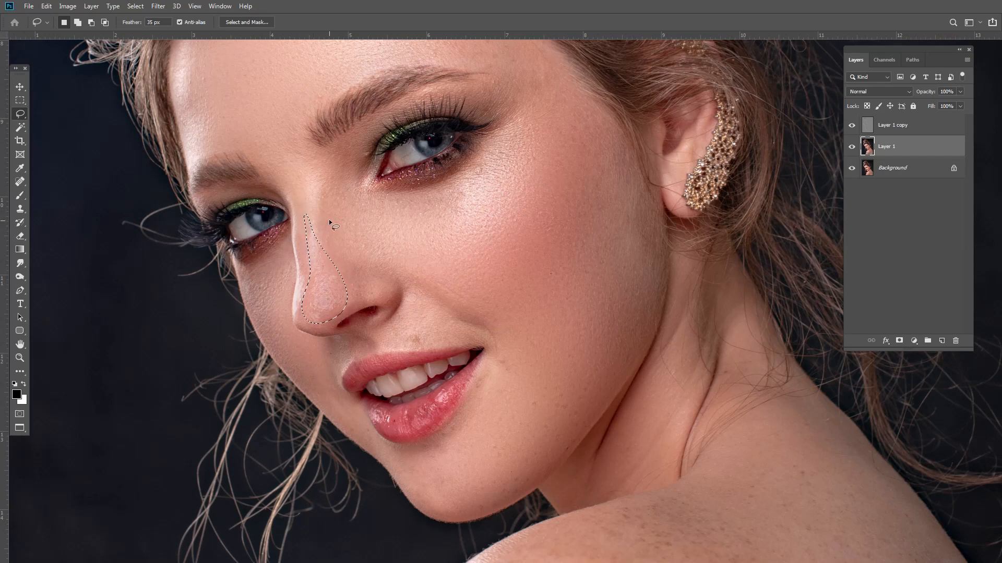
# Step: Lasso-select the forehead above the right eyebrow
pyautogui.hotkey('ctrl', 'd')
pyautogui.moveTo(413, 82); pyautogui.dragTo(421, 199)
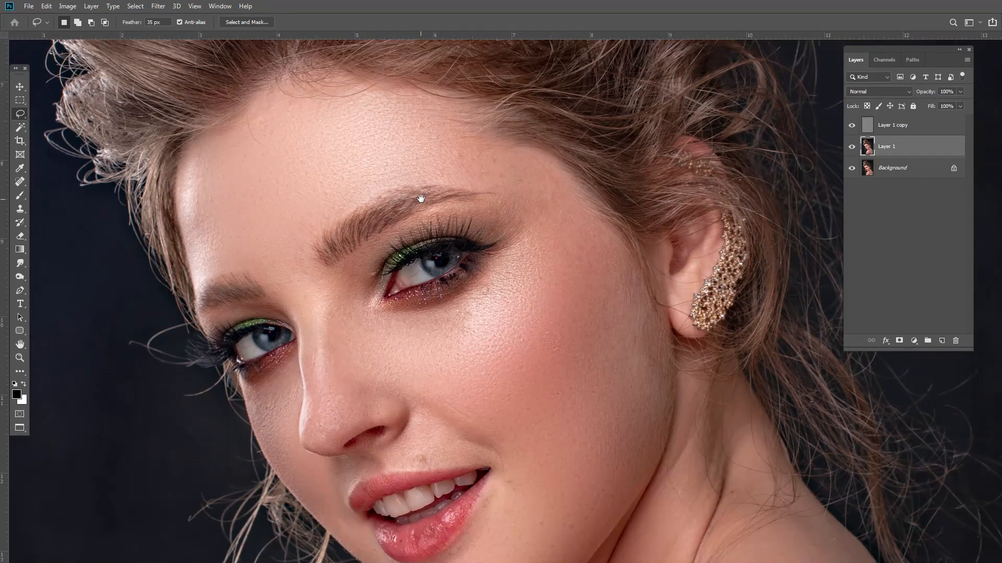
pyautogui.moveTo(385, 107)
pyautogui.mouseDown()
pyautogui.moveTo(458, 136)
pyautogui.moveTo(488, 163)
pyautogui.moveTo(466, 175)
pyautogui.moveTo(354, 124)
pyautogui.moveTo(372, 109)
pyautogui.mouseUp()
pyautogui.scroll(-2, 488, 180)
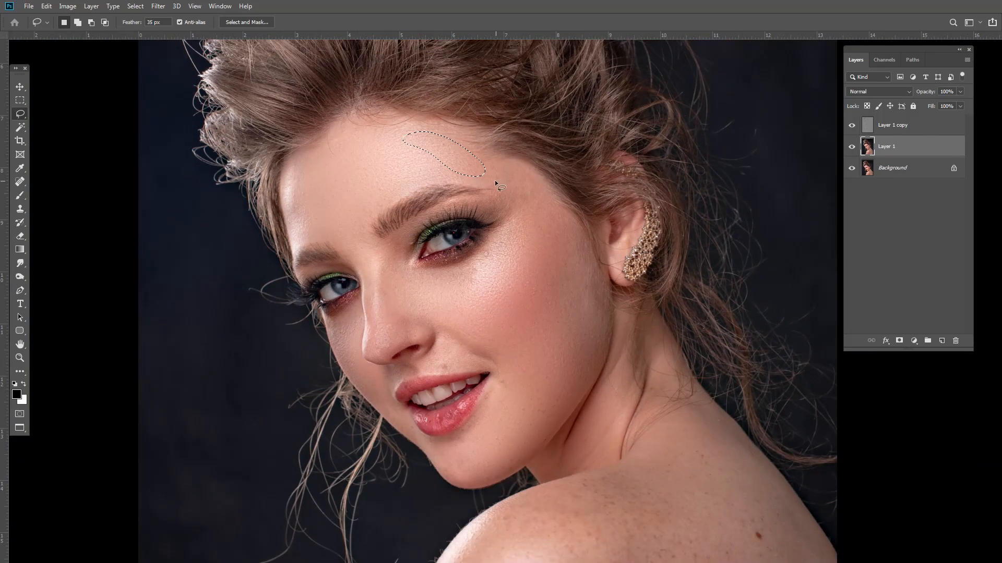
pyautogui.moveTo(487, 178)
pyautogui.mouseDown()
pyautogui.moveTo(552, 255)
pyautogui.moveTo(570, 295)
pyautogui.moveTo(578, 259)
pyautogui.moveTo(546, 186)
pyautogui.mouseUp()
pyautogui.moveTo(490, 165); pyautogui.dragTo(494, 182)
pyautogui.hotkey('ctrl', 'd')
# Step: Lasso-select areas above the upper lip and on the chin
pyautogui.scroll(3, 472, 377)
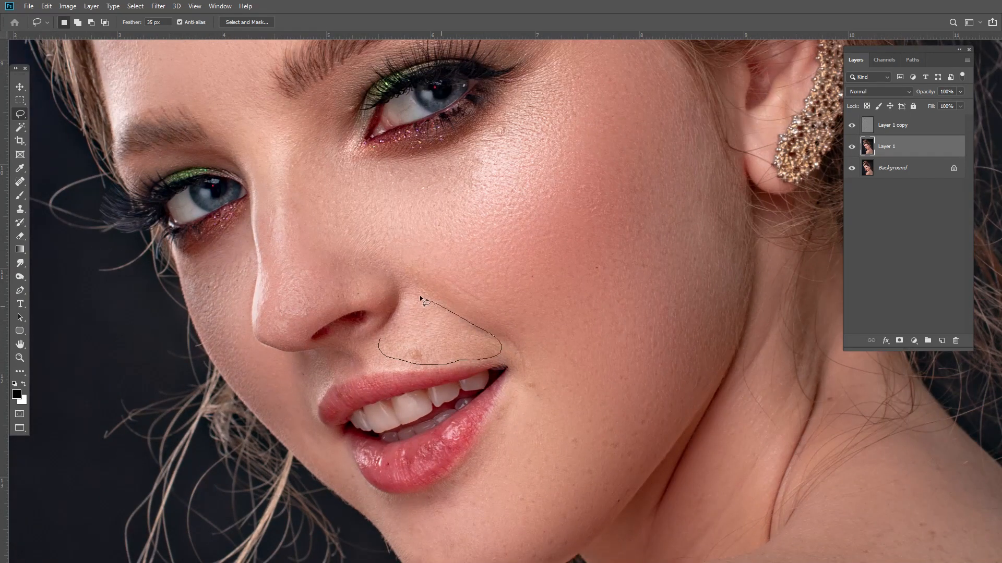
pyautogui.moveTo(420, 298); pyautogui.dragTo(380, 345)
pyautogui.hotkey('ctrl', 'd')
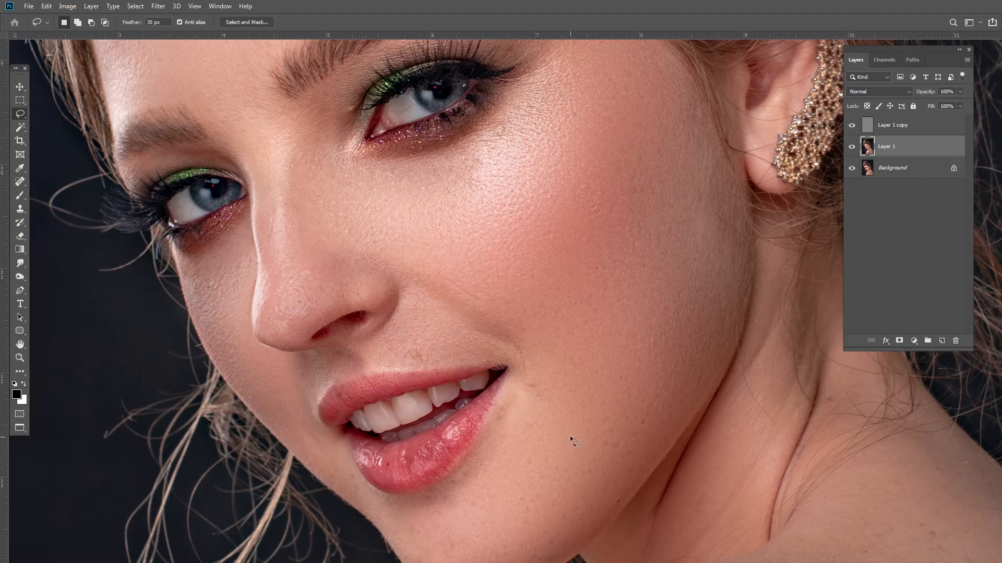
pyautogui.moveTo(527, 378)
pyautogui.mouseDown()
pyautogui.moveTo(498, 507)
pyautogui.moveTo(502, 546)
pyautogui.moveTo(538, 561)
pyautogui.moveTo(597, 506)
pyautogui.mouseUp()
pyautogui.moveTo(657, 424)
pyautogui.mouseDown()
pyautogui.moveTo(639, 391)
pyautogui.moveTo(571, 379)
pyautogui.mouseUp()
pyautogui.scroll(-2, 576, 382)
pyautogui.moveTo(568, 429); pyautogui.dragTo(530, 366)
pyautogui.moveTo(571, 450); pyautogui.dragTo(522, 347)
pyautogui.scroll(-1, 527, 339)
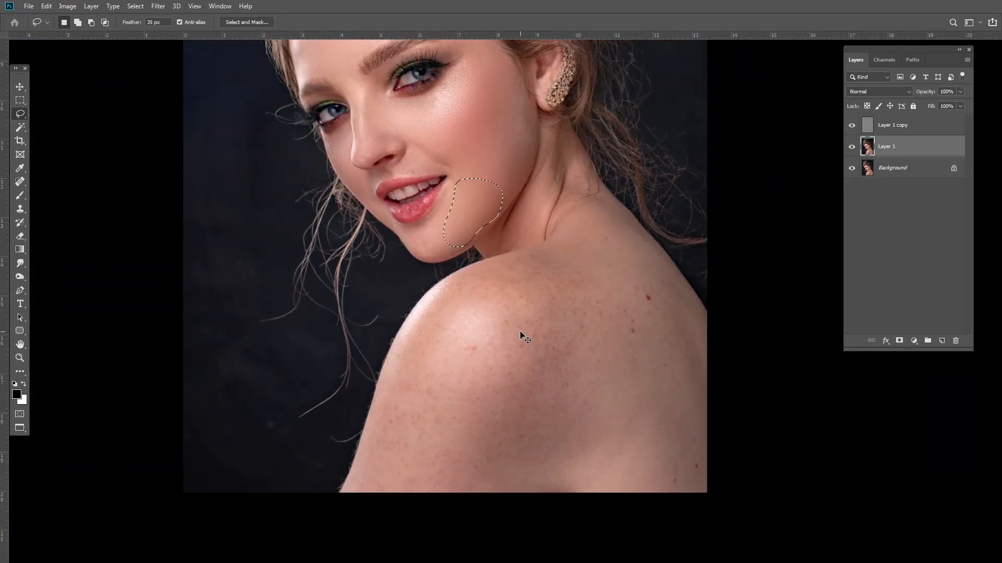
# Step: Lasso-select patches on the shoulder, then undo the last three steps
pyautogui.hotkey('ctrl', 'd')
pyautogui.moveTo(411, 350)
pyautogui.mouseDown()
pyautogui.moveTo(360, 499)
pyautogui.moveTo(446, 503)
pyautogui.moveTo(520, 441)
pyautogui.moveTo(560, 317)
pyautogui.mouseUp()
pyautogui.moveTo(464, 282); pyautogui.dragTo(424, 357)
pyautogui.hotkey('ctrl', 'd')
pyautogui.moveTo(423, 307)
pyautogui.mouseDown()
pyautogui.moveTo(399, 369)
pyautogui.moveTo(481, 294)
pyautogui.moveTo(484, 274)
pyautogui.moveTo(451, 276)
pyautogui.moveTo(434, 299)
pyautogui.mouseUp()
pyautogui.hotkey('ctrl', 'd')
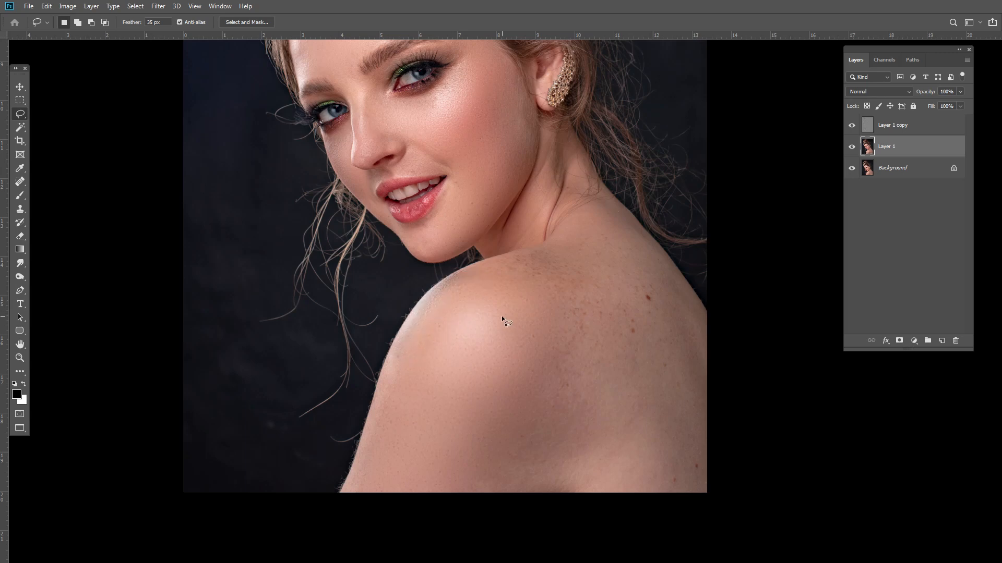
pyautogui.hotkey('ctrl', 'z')
pyautogui.hotkey('ctrl', 'z')
pyautogui.hotkey('ctrl', 'z')
# Step: Lasso-select an area at the base of the neck and reapply the Gaussian Blur
pyautogui.moveTo(433, 297)
pyautogui.mouseDown()
pyautogui.moveTo(466, 274)
pyautogui.moveTo(422, 356)
pyautogui.moveTo(405, 362)
pyautogui.moveTo(432, 309)
pyautogui.mouseUp()
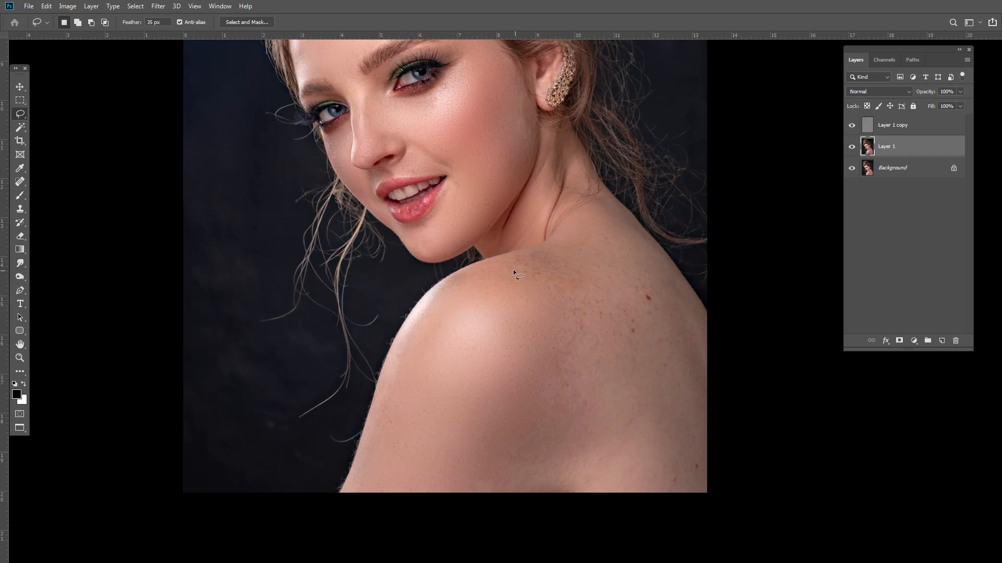
pyautogui.moveTo(587, 239); pyautogui.dragTo(501, 269)
pyautogui.hotkey('ctrl', 'alt', 'f')
pyautogui.hotkey('ctrl', 'd')
# Step: Lasso-select several patches on the shoulder, reapplying the Gaussian Blur to each
pyautogui.moveTo(559, 302)
pyautogui.mouseDown()
pyautogui.moveTo(544, 414)
pyautogui.moveTo(486, 488)
pyautogui.moveTo(634, 354)
pyautogui.mouseUp()
pyautogui.moveTo(555, 313)
pyautogui.mouseDown()
pyautogui.moveTo(623, 390)
pyautogui.moveTo(656, 475)
pyautogui.moveTo(678, 372)
pyautogui.moveTo(674, 286)
pyautogui.moveTo(623, 276)
pyautogui.mouseUp()
pyautogui.hotkey('ctrl', 'alt', 'f')
pyautogui.hotkey('ctrl', 'd')
pyautogui.hotkey('ctrl', 'alt', 'f')
pyautogui.hotkey('ctrl', 'd')
pyautogui.moveTo(654, 311)
pyautogui.mouseDown()
pyautogui.moveTo(691, 514)
pyautogui.moveTo(720, 342)
pyautogui.moveTo(662, 292)
pyautogui.moveTo(650, 329)
pyautogui.mouseUp()
pyautogui.hotkey('ctrl', 'alt', 'f')
pyautogui.hotkey('ctrl', 'd')
# Step: Lasso-select the side of the neck and reapply the Gaussian Blur to it
pyautogui.keyDown('alt'); pyautogui.click(560, 209); pyautogui.keyUp('alt')
pyautogui.keyDown('ctrl'); pyautogui.click(553, 208); pyautogui.keyUp('ctrl')
pyautogui.keyDown('ctrl'); pyautogui.click(553, 208); pyautogui.keyUp('ctrl')
pyautogui.keyDown('ctrl'); pyautogui.click(552, 208); pyautogui.keyUp('ctrl')
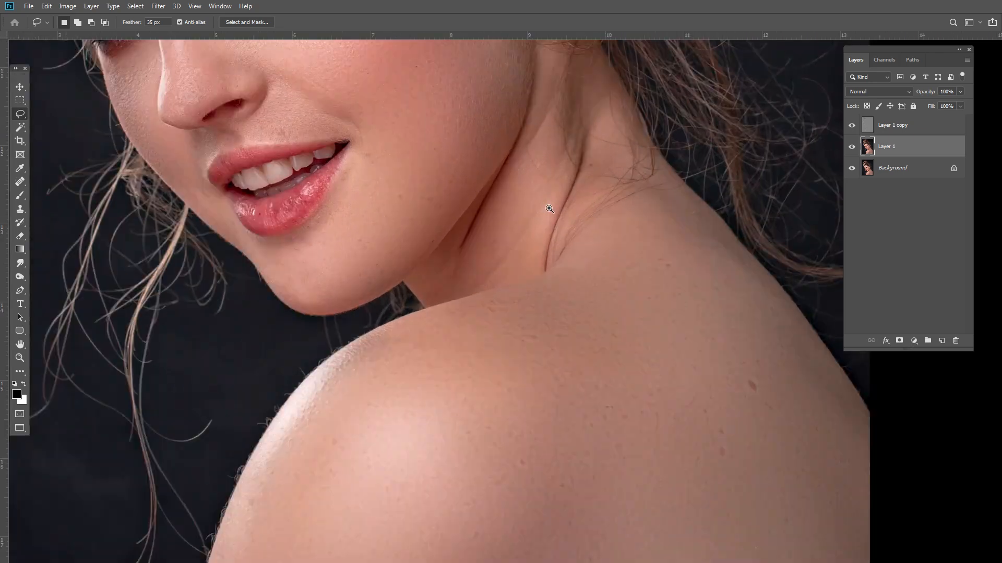
pyautogui.keyDown('ctrl'); pyautogui.click(549, 209); pyautogui.keyUp('ctrl')
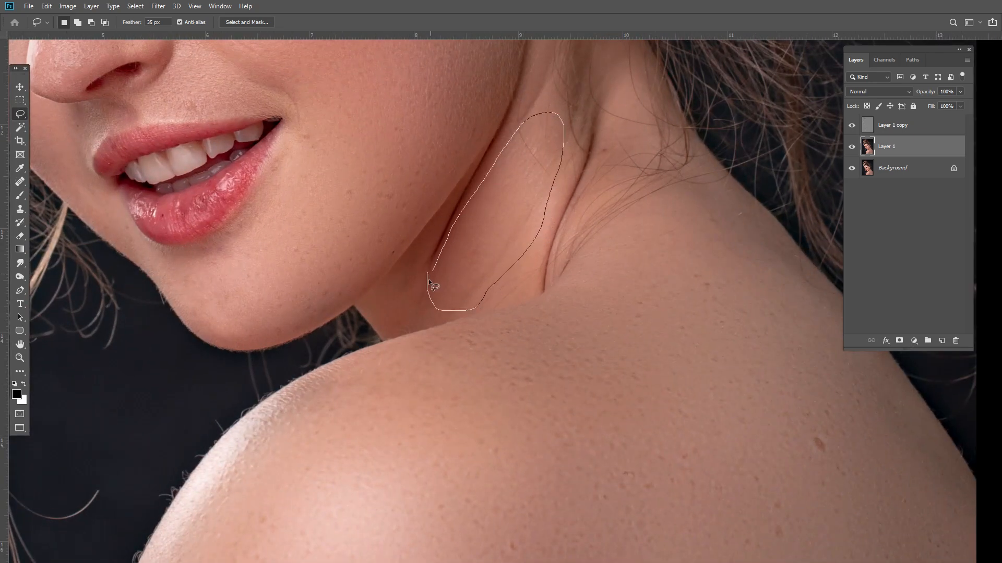
pyautogui.moveTo(429, 282); pyautogui.dragTo(466, 280)
pyautogui.hotkey('ctrl', 'alt', 'f')
pyautogui.hotkey('ctrl', 'd')
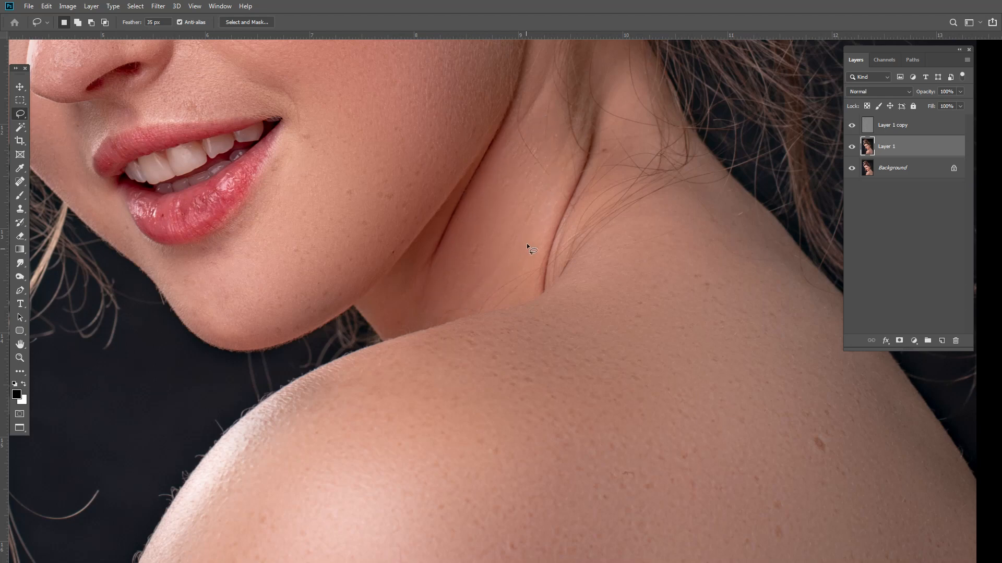
# Step: Select both frequency layers and group them into Group 1
pyautogui.keyDown('alt'); pyautogui.click(548, 209); pyautogui.keyUp('alt')
pyautogui.keyDown('alt'); pyautogui.click(549, 209); pyautogui.keyUp('alt')
pyautogui.keyDown('alt'); pyautogui.click(548, 209); pyautogui.keyUp('alt')
pyautogui.keyDown('shift'); pyautogui.click(884, 132); pyautogui.keyUp('shift')
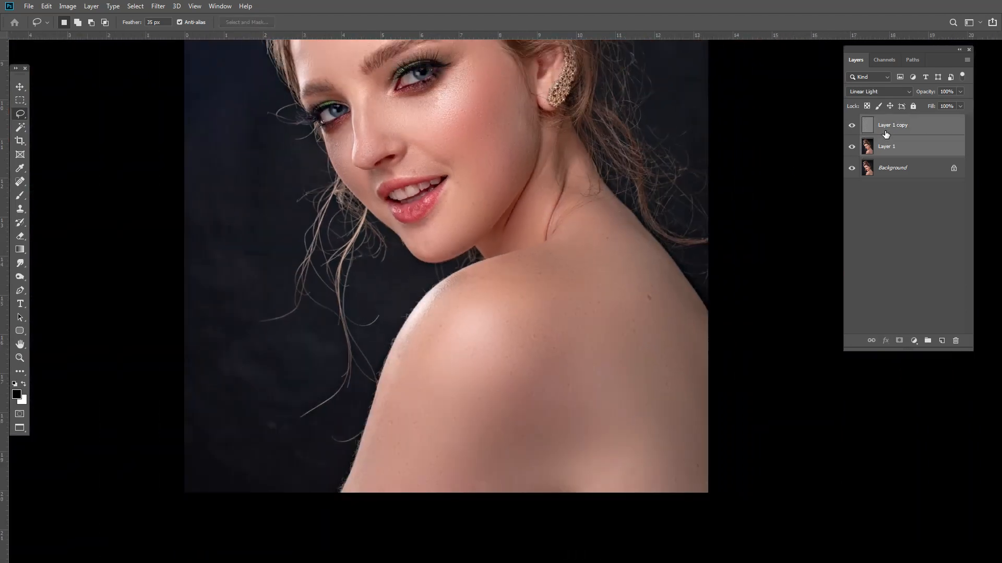
pyautogui.hotkey('ctrl', 'g')
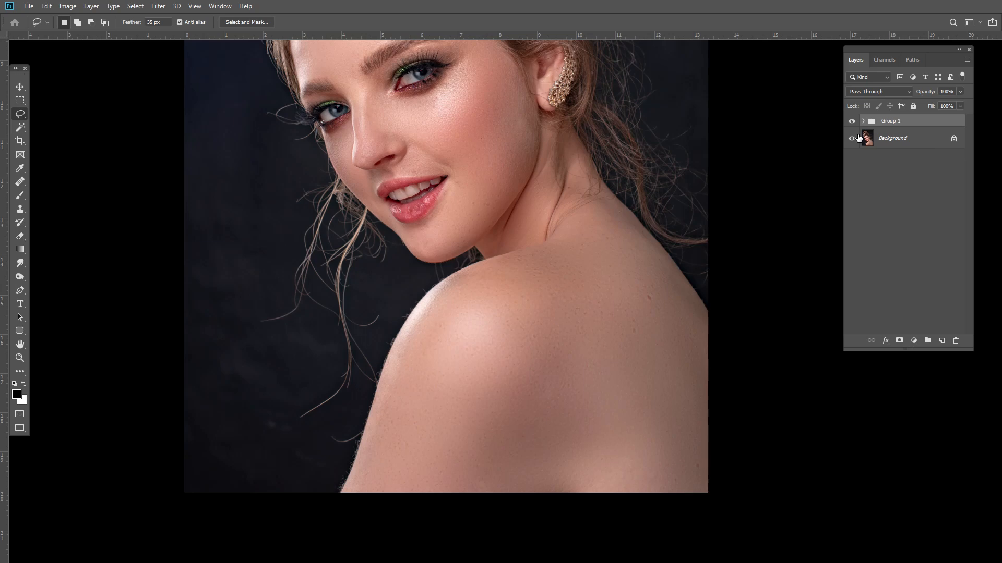
pyautogui.hotkey('ctrl', 'shift', 'g')
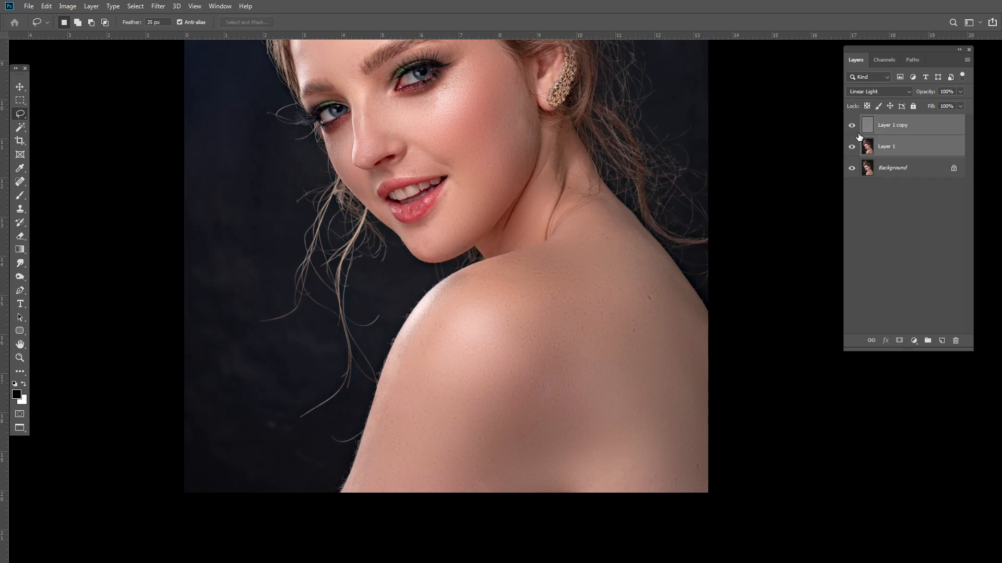
pyautogui.hotkey('ctrl', 'alt', 'g')
pyautogui.hotkey('ctrl', 'alt', 'g')
pyautogui.hotkey('ctrl', 'g')
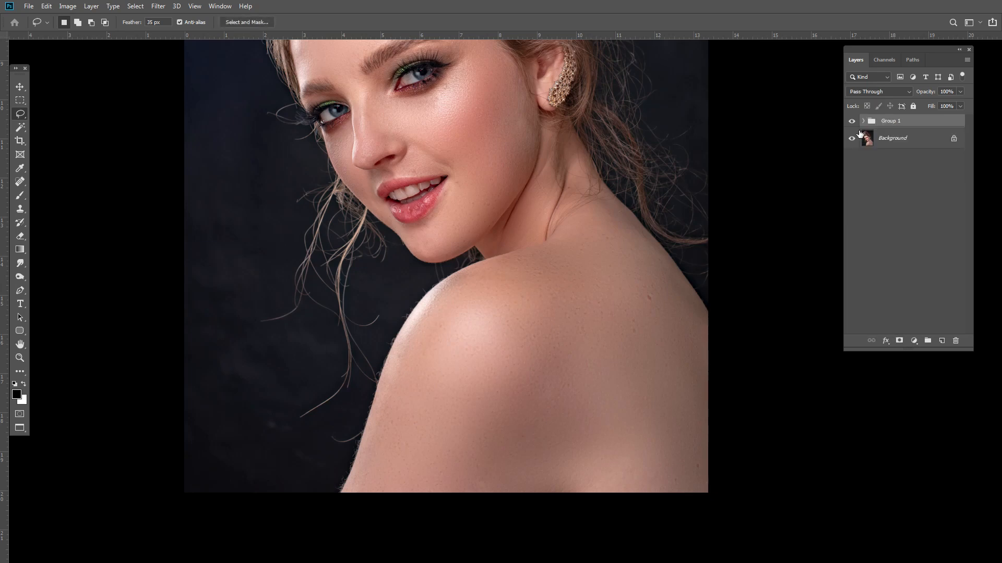
# Step: Toggle Group 1's visibility to compare the retouch with the original
pyautogui.click(853, 123)
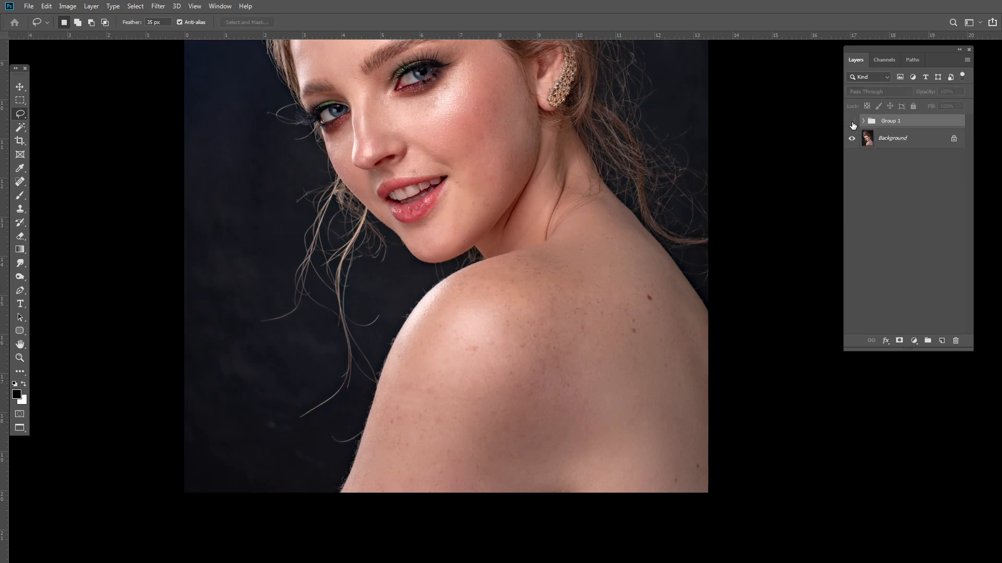
pyautogui.click(852, 123)
pyautogui.click(852, 123)
pyautogui.click(852, 123)
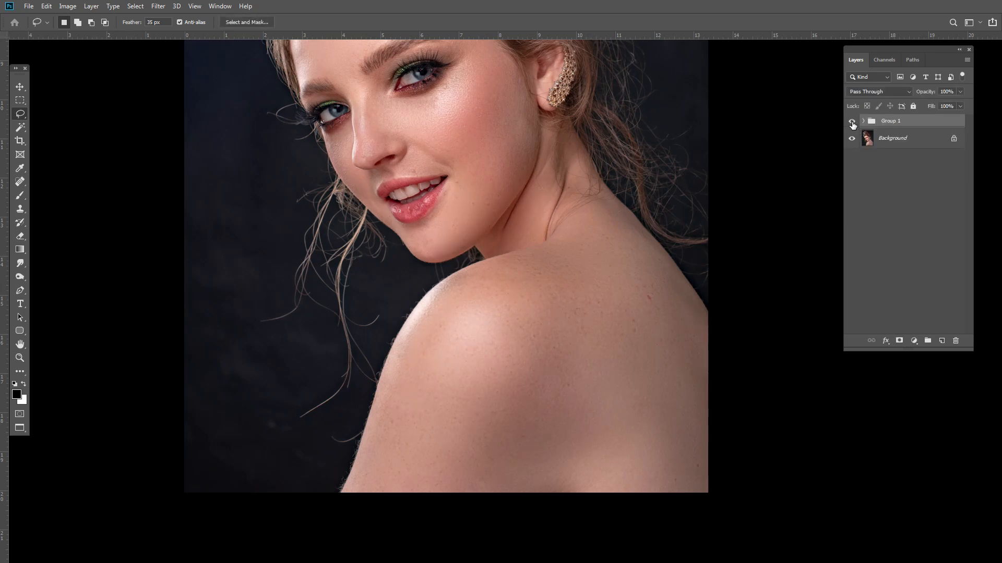
pyautogui.click(852, 123)
pyautogui.click(853, 123)
# Step: Zoom into the face and toggle Group 1's visibility again to compare before and after
pyautogui.keyDown('alt'); pyautogui.click(550, 174); pyautogui.keyUp('alt')
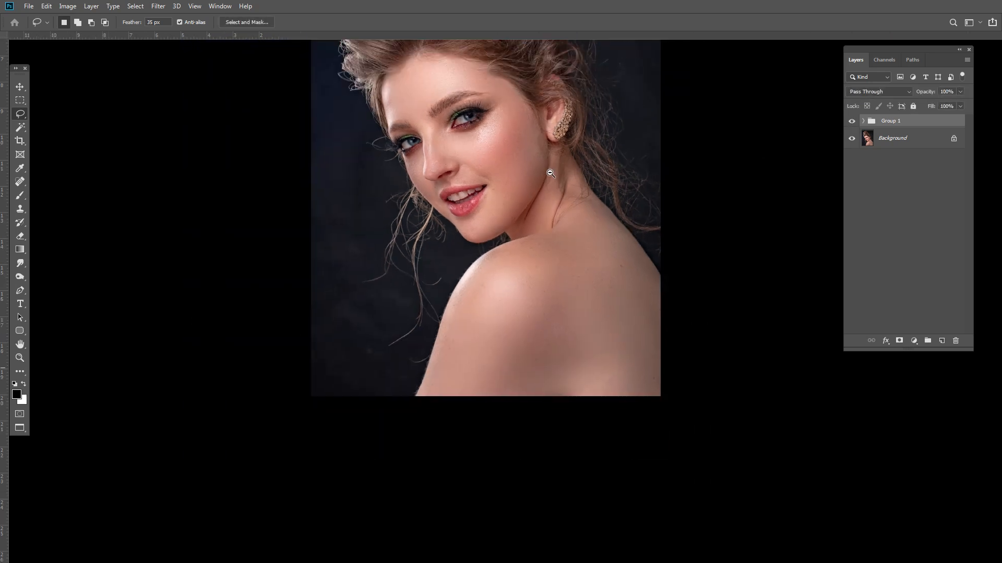
pyautogui.moveTo(551, 173); pyautogui.dragTo(551, 245)
pyautogui.moveTo(549, 207); pyautogui.dragTo(534, 266)
pyautogui.keyDown('ctrl'); pyautogui.click(536, 284); pyautogui.keyUp('ctrl')
pyautogui.keyDown('alt'); pyautogui.click(529, 274); pyautogui.keyUp('alt')
pyautogui.keyDown('ctrl'); pyautogui.click(518, 294); pyautogui.keyUp('ctrl')
pyautogui.keyDown('ctrl'); pyautogui.click(517, 293); pyautogui.keyUp('ctrl')
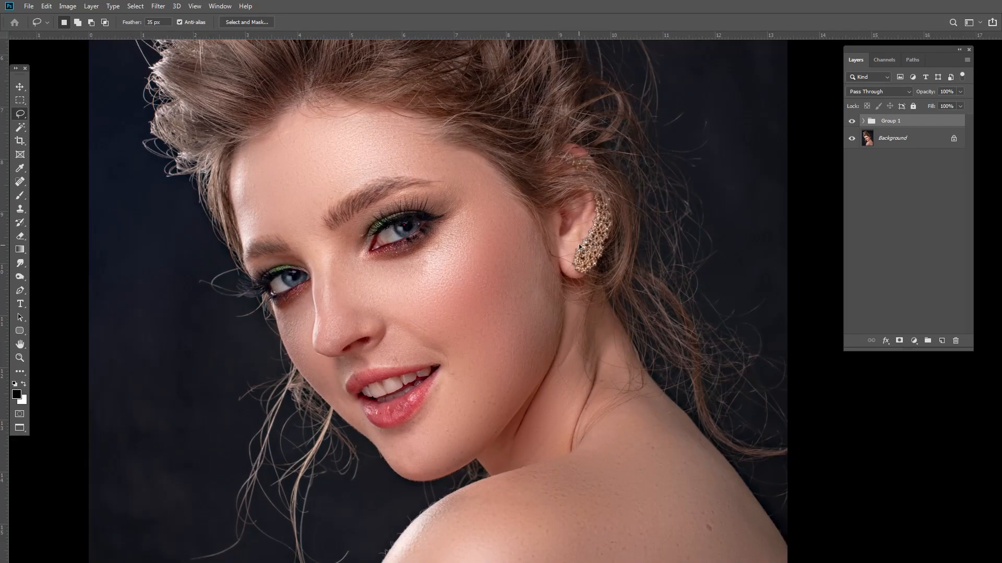
pyautogui.keyDown('alt'); pyautogui.click(539, 257); pyautogui.keyUp('alt')
pyautogui.keyDown('ctrl'); pyautogui.click(492, 284); pyautogui.keyUp('ctrl')
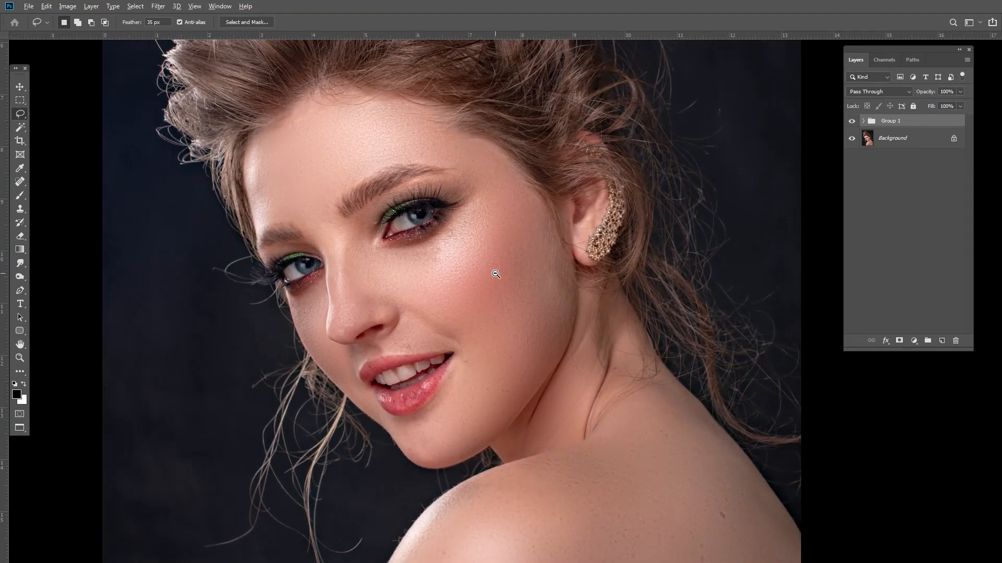
pyautogui.keyDown('alt'); pyautogui.click(496, 274); pyautogui.keyUp('alt')
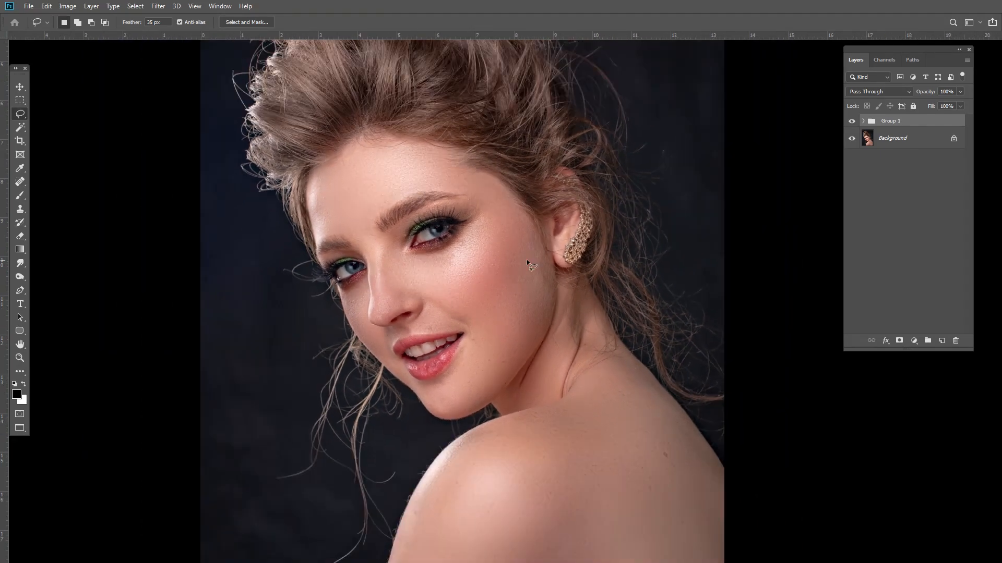
pyautogui.click(853, 124)
pyautogui.click(853, 125)
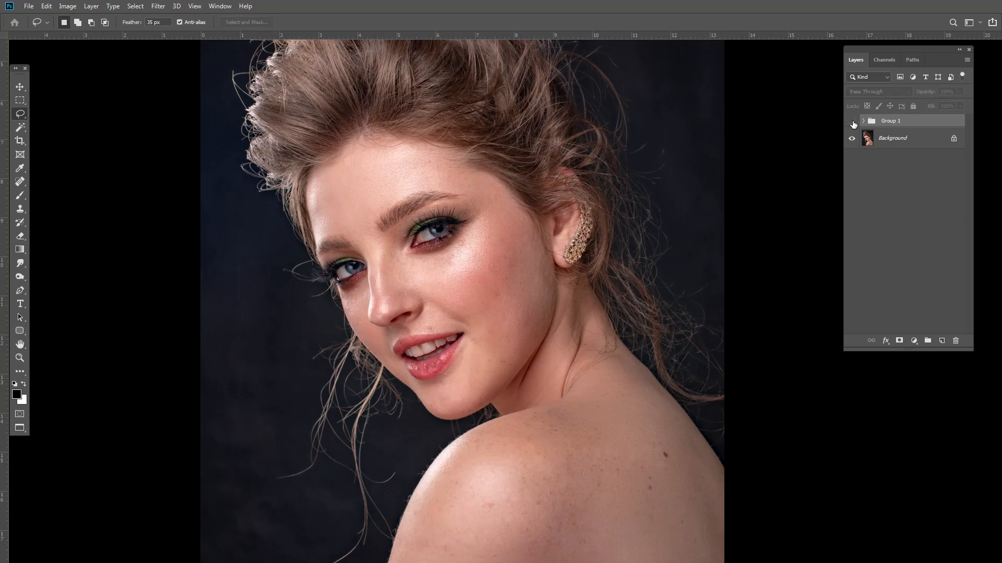
pyautogui.click(853, 124)
pyautogui.click(853, 124)
pyautogui.click(853, 124)
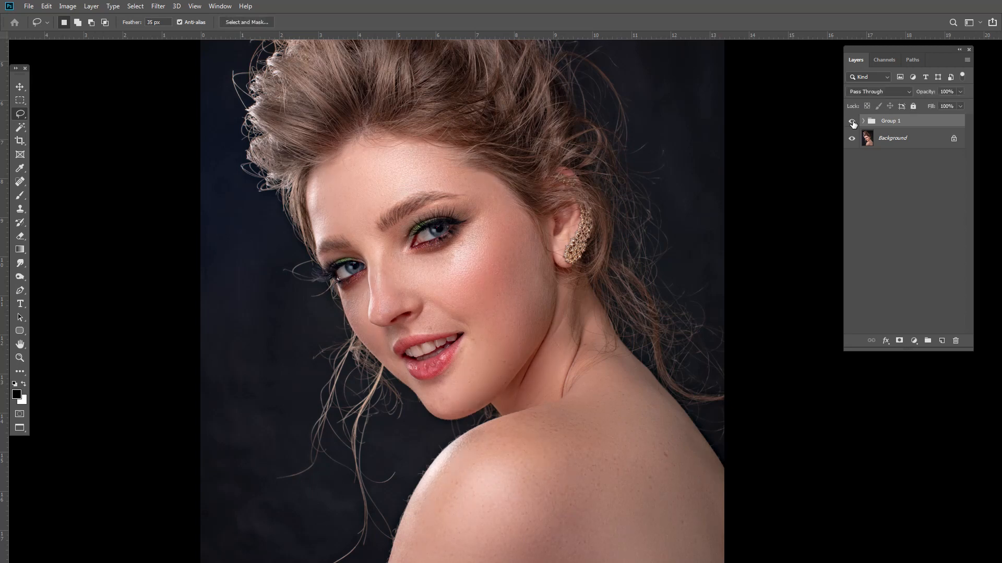
pyautogui.click(853, 124)
pyautogui.click(853, 124)
pyautogui.click(853, 124)
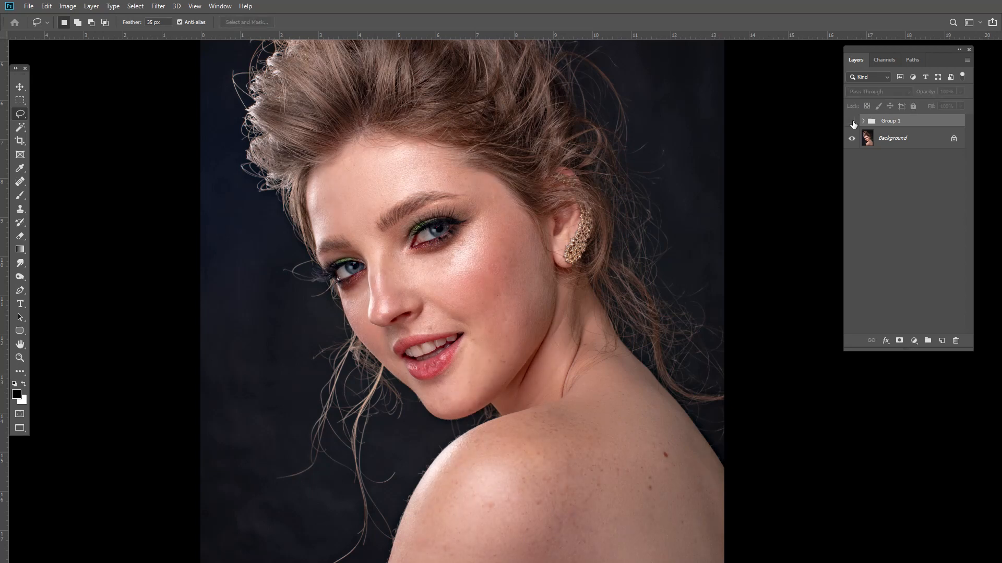
# Step: Toggle Group 1's visibility at a zoomed-out view to compare the whole retouched portrait with the original
pyautogui.click(853, 124)
pyautogui.keyDown('alt'); pyautogui.click(520, 239); pyautogui.keyUp('alt')
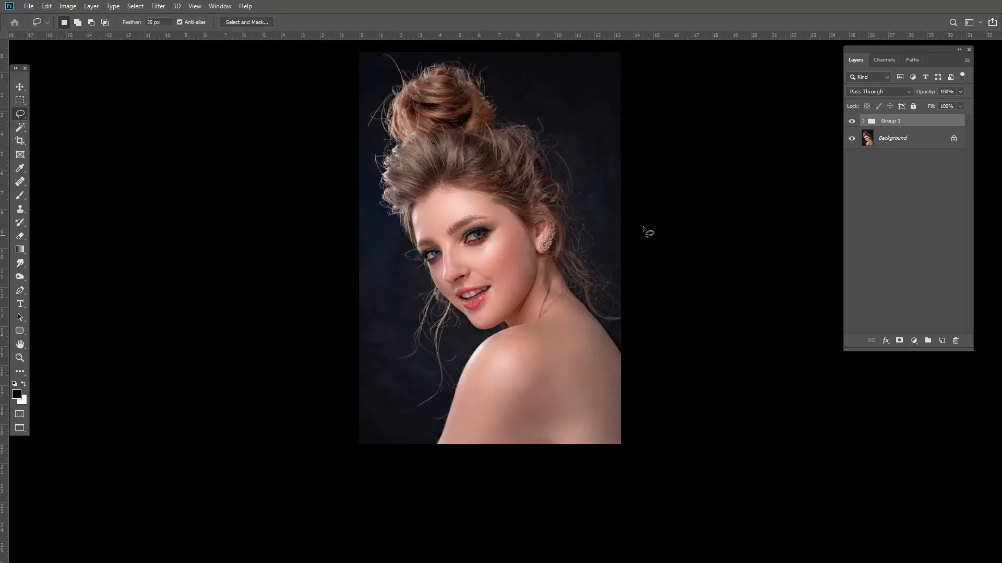
pyautogui.click(853, 124)
pyautogui.click(853, 124)
# Step: Select Layer 1 inside Group 1, lasso the area under the right eye, reapply Gaussian Blur, and deselect
pyautogui.keyDown('ctrl'); pyautogui.click(432, 281); pyautogui.keyUp('ctrl')
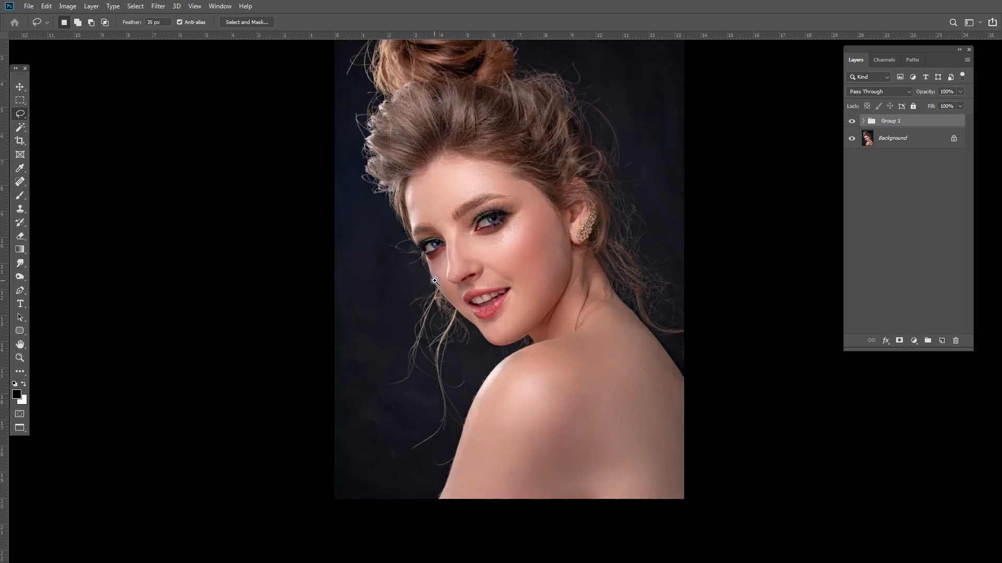
pyautogui.keyDown('ctrl'); pyautogui.click(434, 280); pyautogui.keyUp('ctrl')
pyautogui.keyDown('ctrl'); pyautogui.click(524, 250); pyautogui.keyUp('ctrl')
pyautogui.keyDown('ctrl'); pyautogui.click(541, 224); pyautogui.keyUp('ctrl')
pyautogui.moveTo(579, 210); pyautogui.dragTo(529, 256)
pyautogui.click(863, 121)
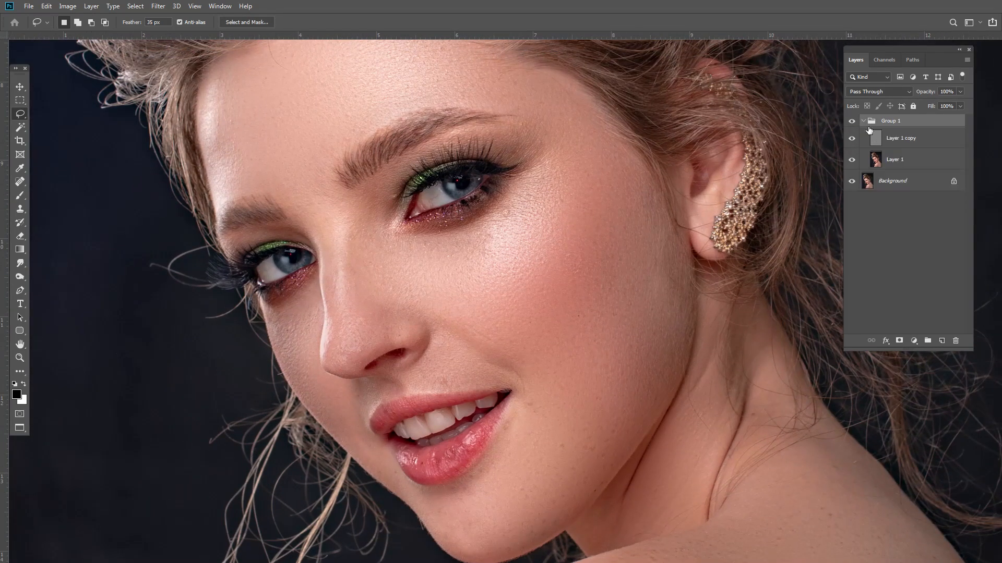
pyautogui.click(884, 161)
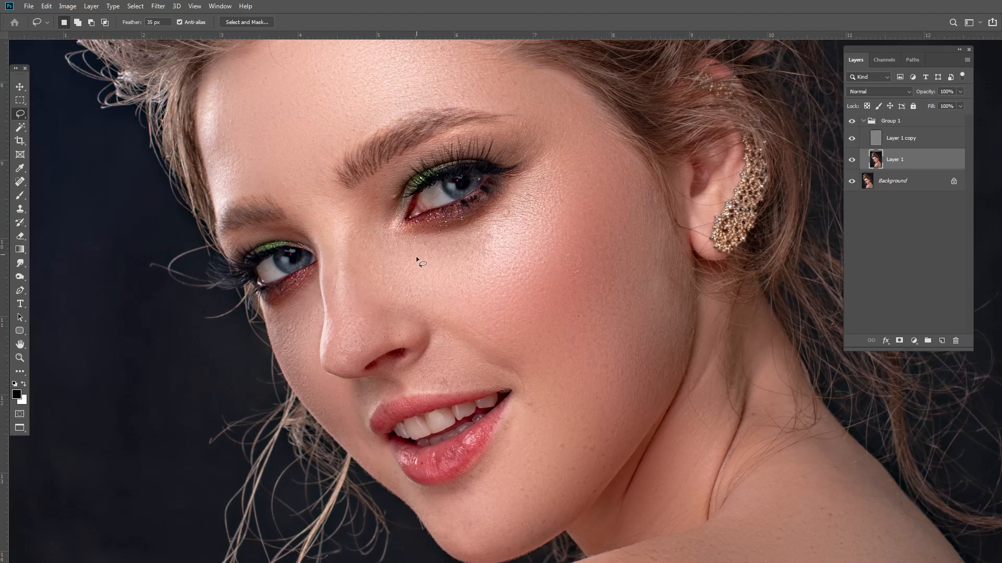
pyautogui.moveTo(422, 264); pyautogui.dragTo(488, 245)
pyautogui.moveTo(522, 208)
pyautogui.mouseDown()
pyautogui.moveTo(419, 267)
pyautogui.moveTo(406, 243)
pyautogui.moveTo(472, 229)
pyautogui.moveTo(504, 194)
pyautogui.moveTo(527, 186)
pyautogui.mouseUp()
pyautogui.hotkey('ctrl', 'alt', 'f')
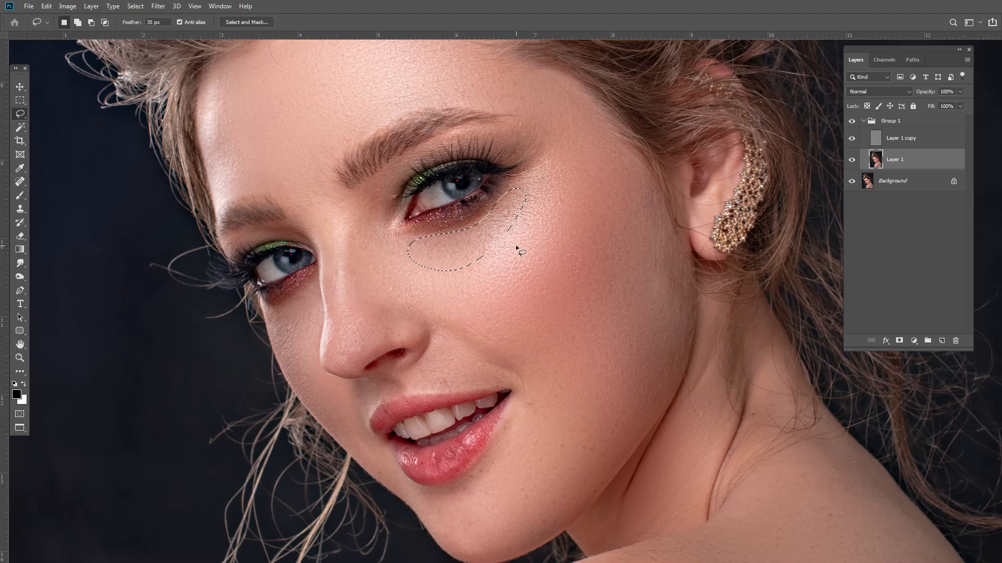
pyautogui.hotkey('ctrl', 'd')
# Step: Fit the image on screen and toggle Group 1's visibility repeatedly to compare the final retouch with the original
pyautogui.hotkey('ctrl', '0')
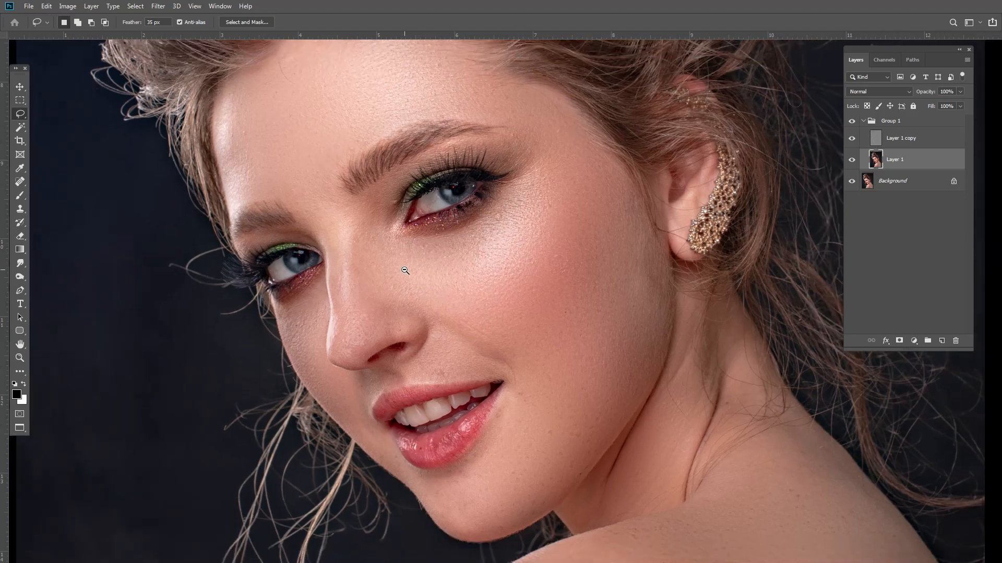
pyautogui.keyDown('ctrl'); pyautogui.click(425, 265); pyautogui.keyUp('ctrl')
pyautogui.keyDown('ctrl'); pyautogui.click(425, 265); pyautogui.keyUp('ctrl')
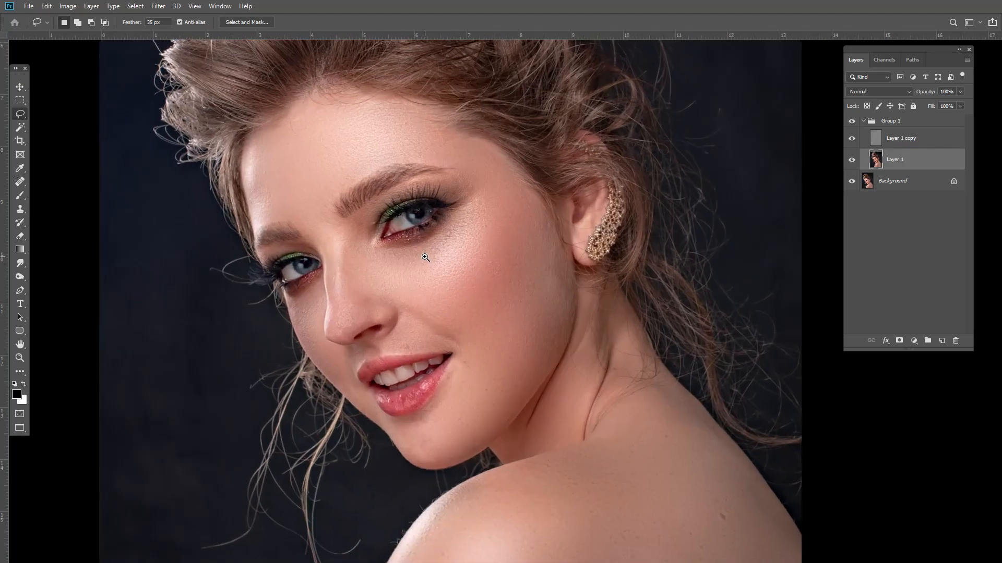
pyautogui.keyDown('ctrl'); pyautogui.click(425, 259); pyautogui.keyUp('ctrl')
pyautogui.keyDown('alt'); pyautogui.click(433, 262); pyautogui.keyUp('alt')
pyautogui.keyDown('alt'); pyautogui.click(433, 262); pyautogui.keyUp('alt')
pyautogui.keyDown('alt'); pyautogui.click(437, 270); pyautogui.keyUp('alt')
pyautogui.keyDown('alt'); pyautogui.click(437, 270); pyautogui.keyUp('alt')
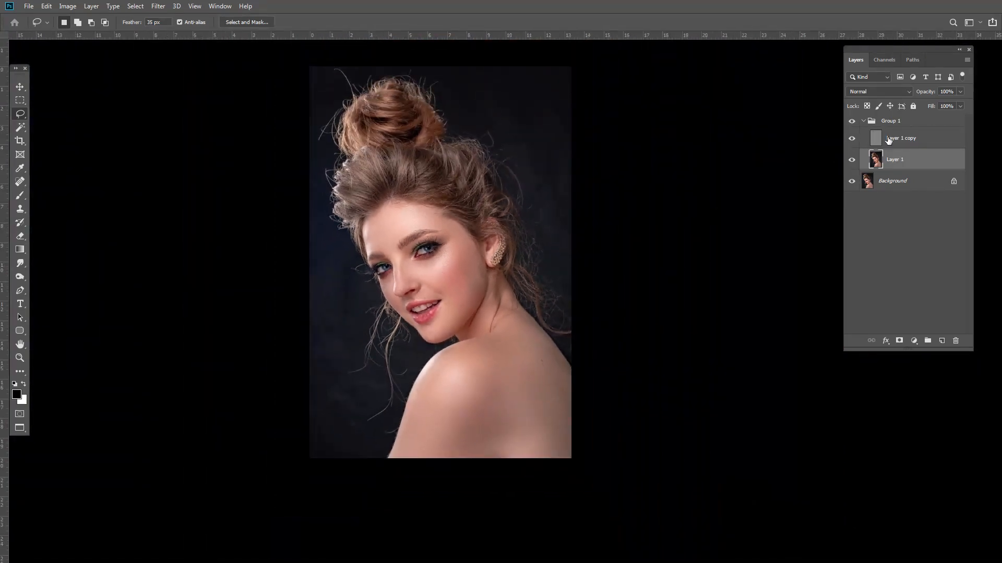
pyautogui.click(851, 122)
pyautogui.click(852, 122)
pyautogui.click(852, 122)
pyautogui.click(851, 122)
pyautogui.click(852, 122)
pyautogui.click(852, 122)
pyautogui.click(852, 122)
pyautogui.click(852, 122)
pyautogui.click(852, 122)
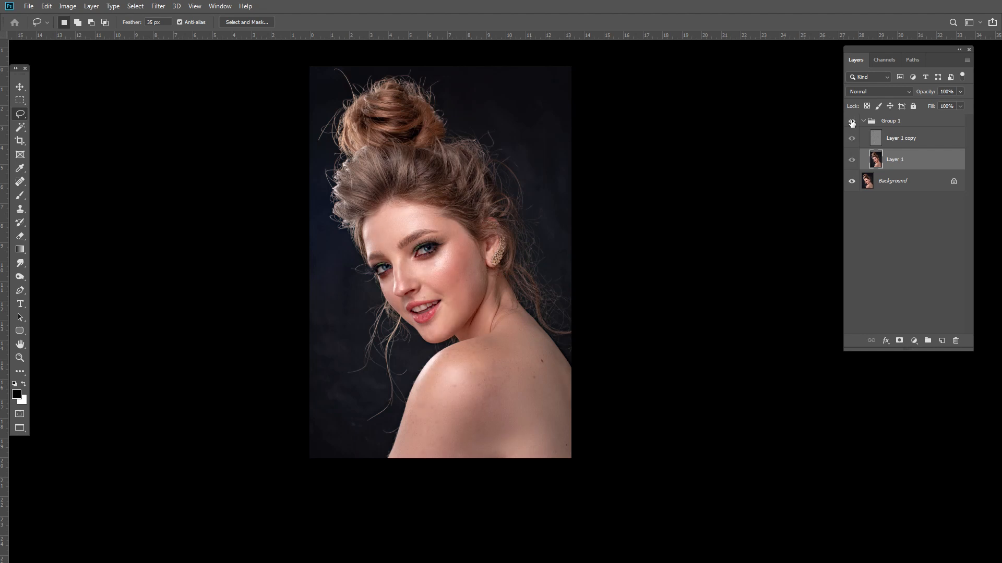
pyautogui.click(851, 122)
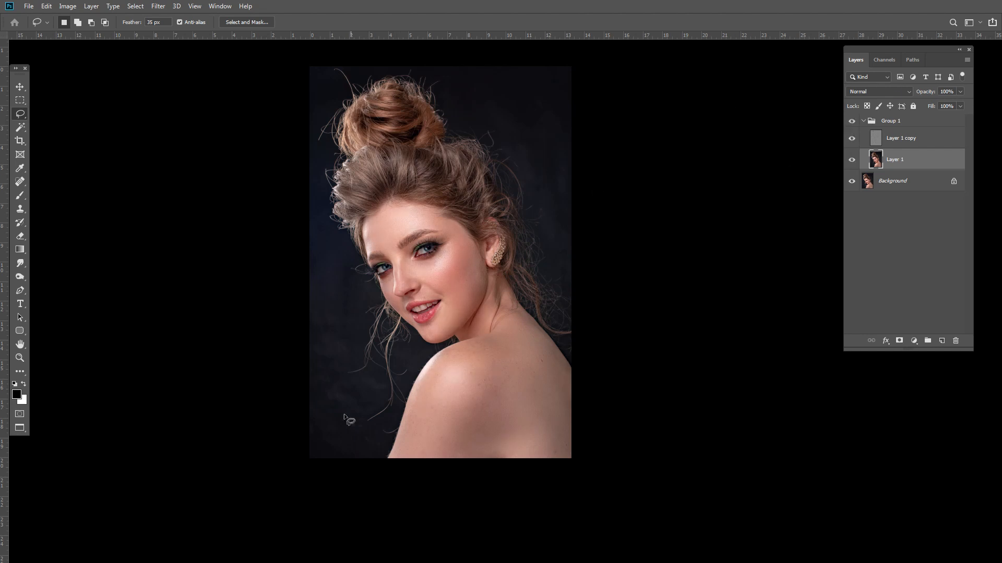
pyautogui.press('f')
pyautogui.press('f')
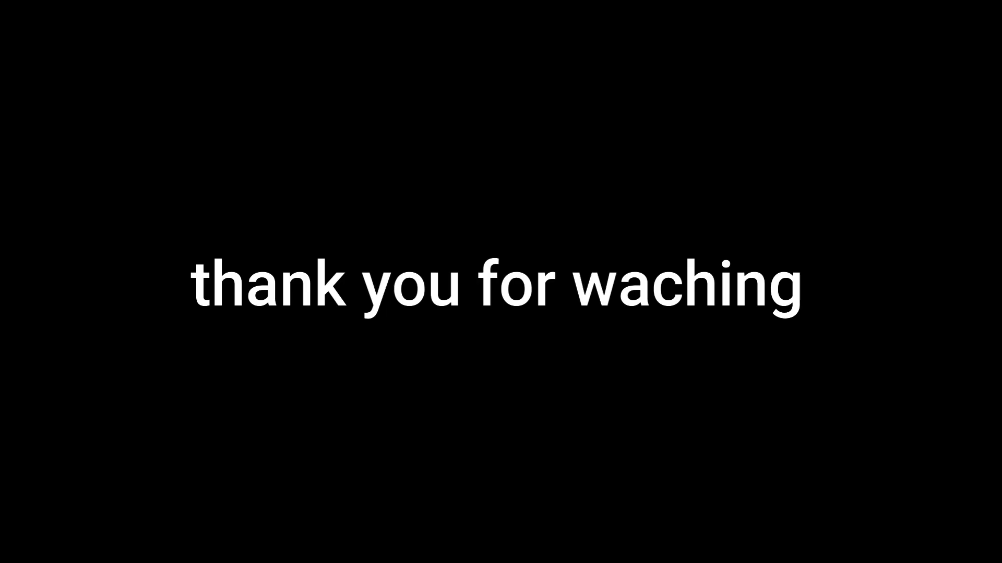